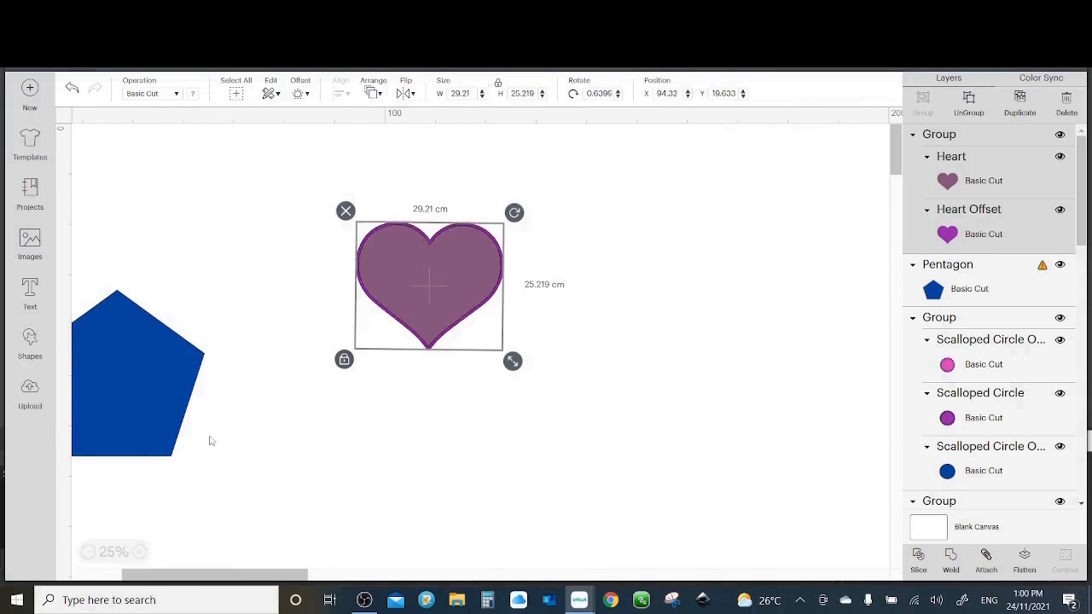
- Move the blue pentagon up beside the purple heart and group the two shapes together
left_click(307, 431)
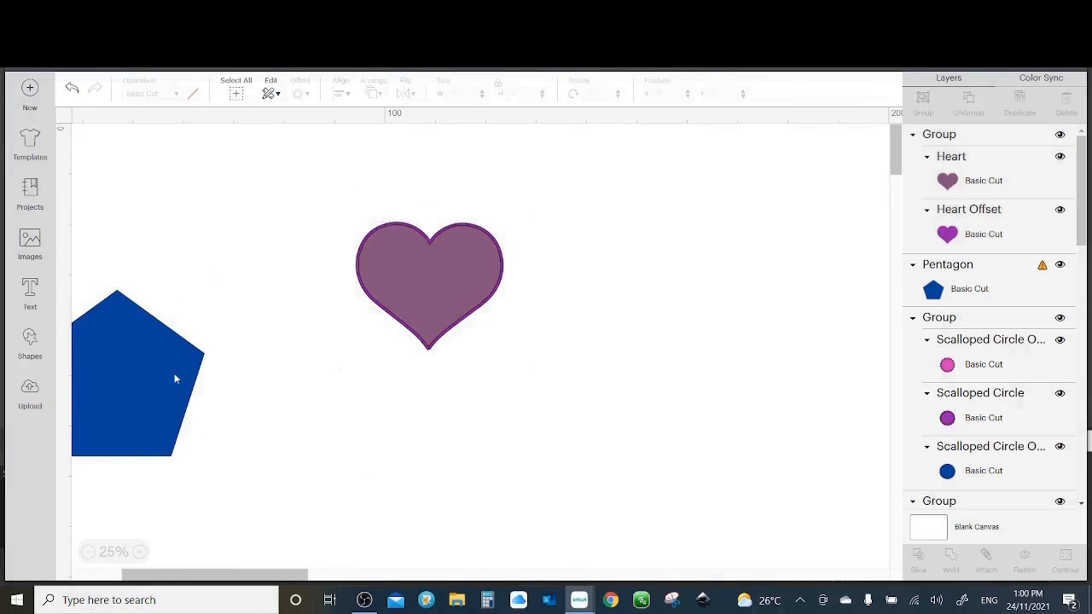
left_click_drag(174, 373, 297, 299)
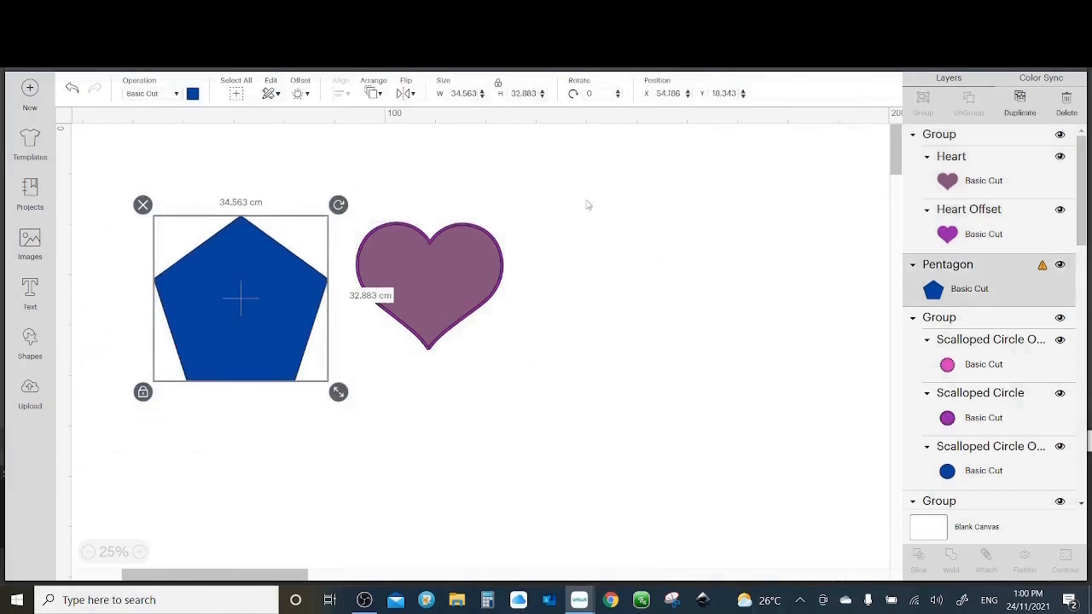
left_click_drag(586, 200, 155, 410)
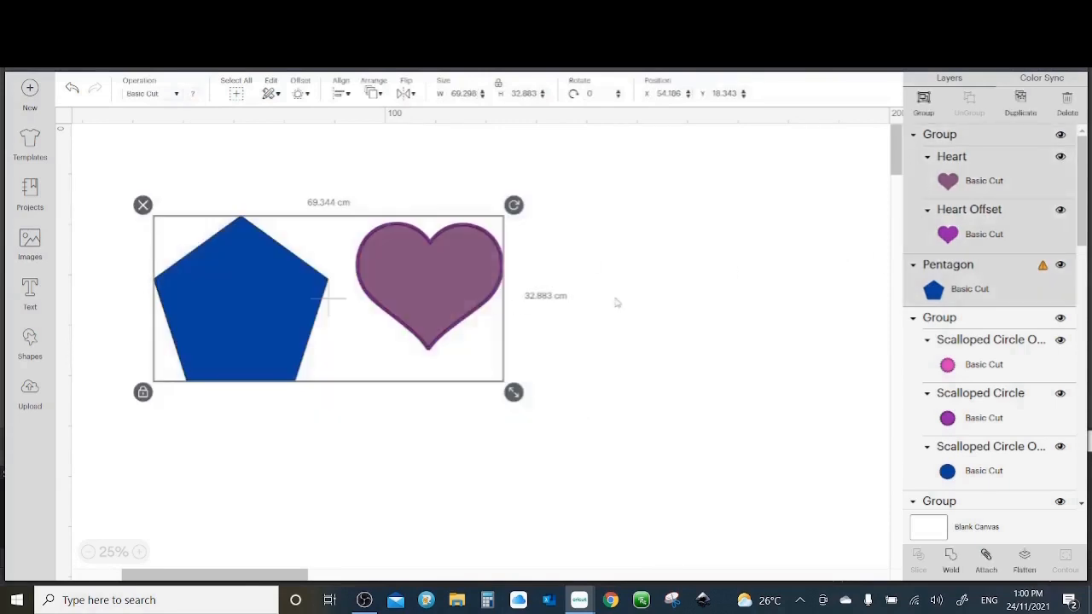
left_click(922, 108)
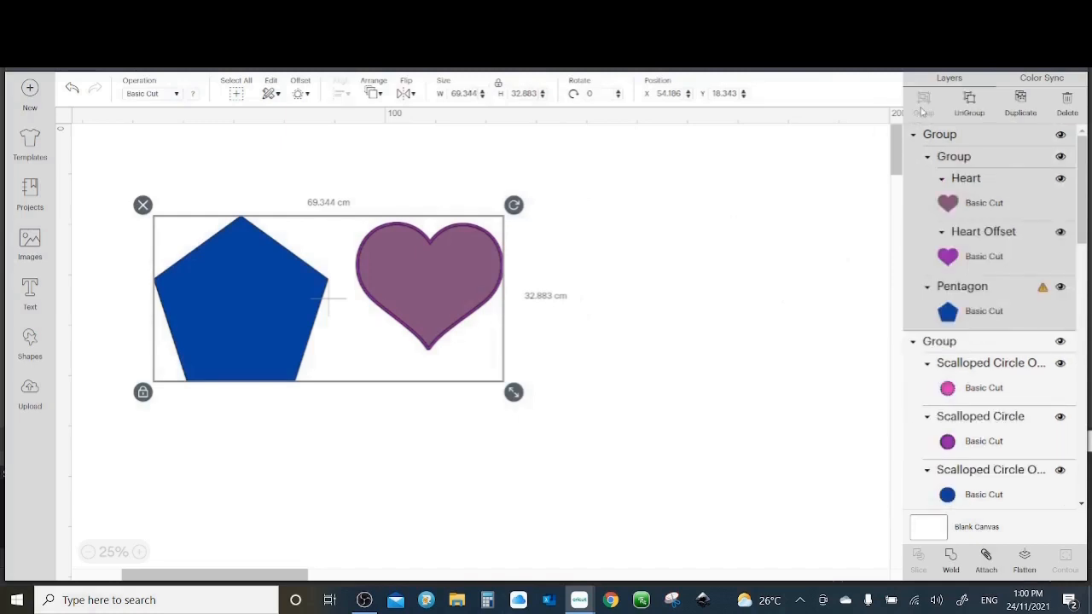
- Reposition the pentagon-and-heart group slightly lower, rotating it about 1.7° and enlarging it to about 79 × 37.5 cm
left_click_drag(417, 316, 456, 359)
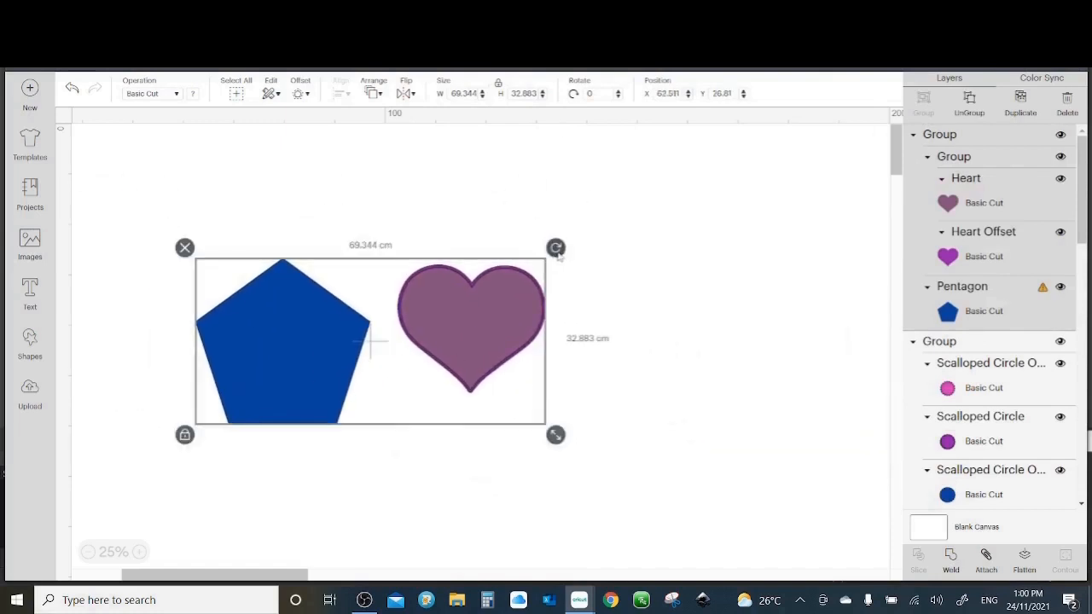
mouse_move(555, 247)
left_mouse_down()
mouse_move(372, 134)
mouse_move(568, 271)
mouse_move(563, 256)
left_mouse_up()
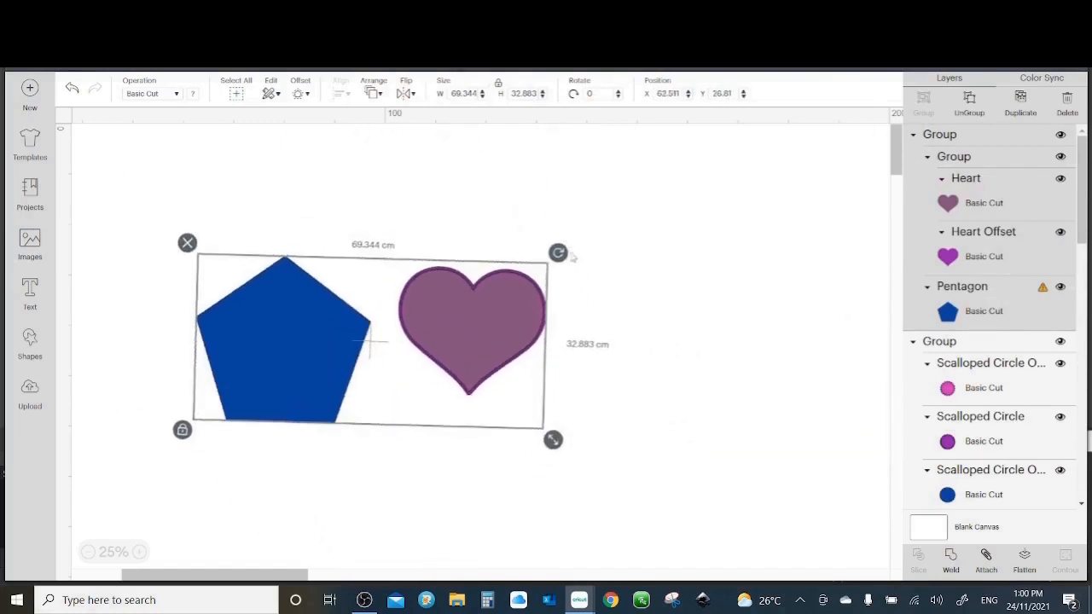
left_click_drag(555, 442, 611, 404)
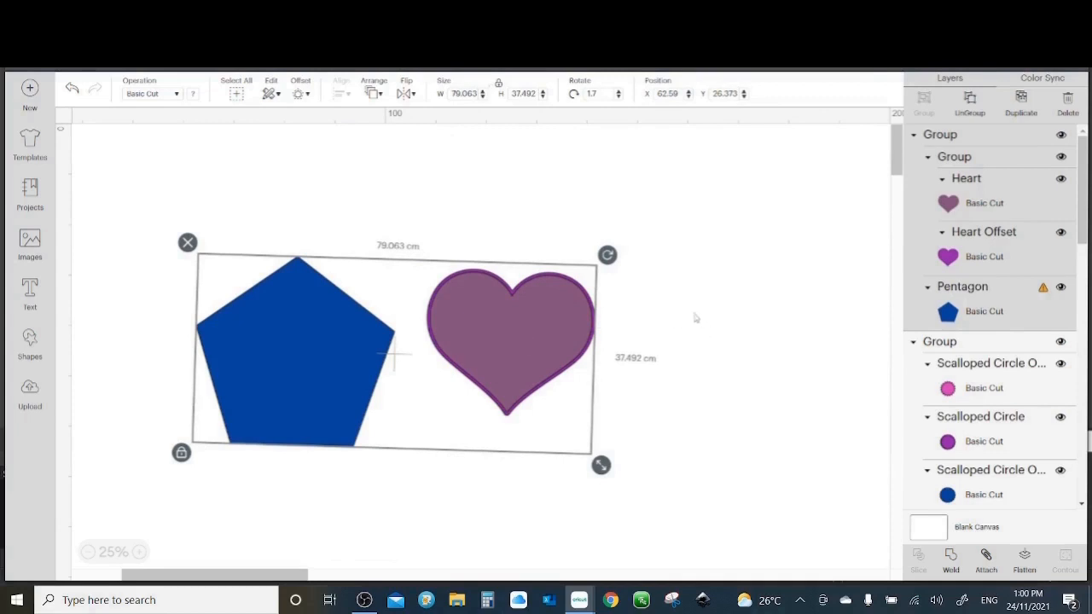
- Ungroup the pentagon from the purple heart
left_click(709, 292)
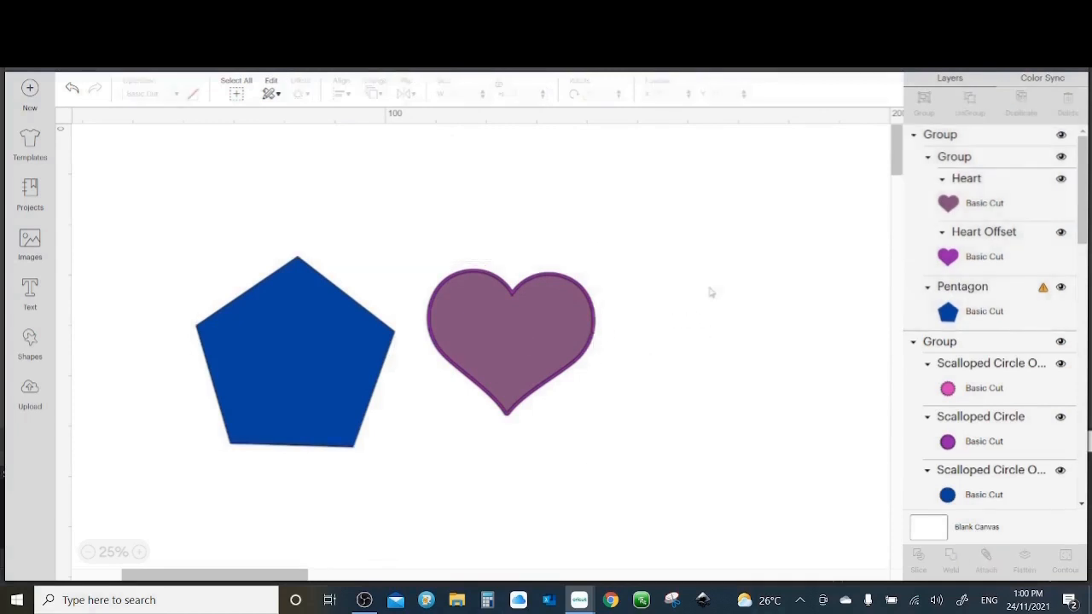
left_click_drag(657, 225, 145, 493)
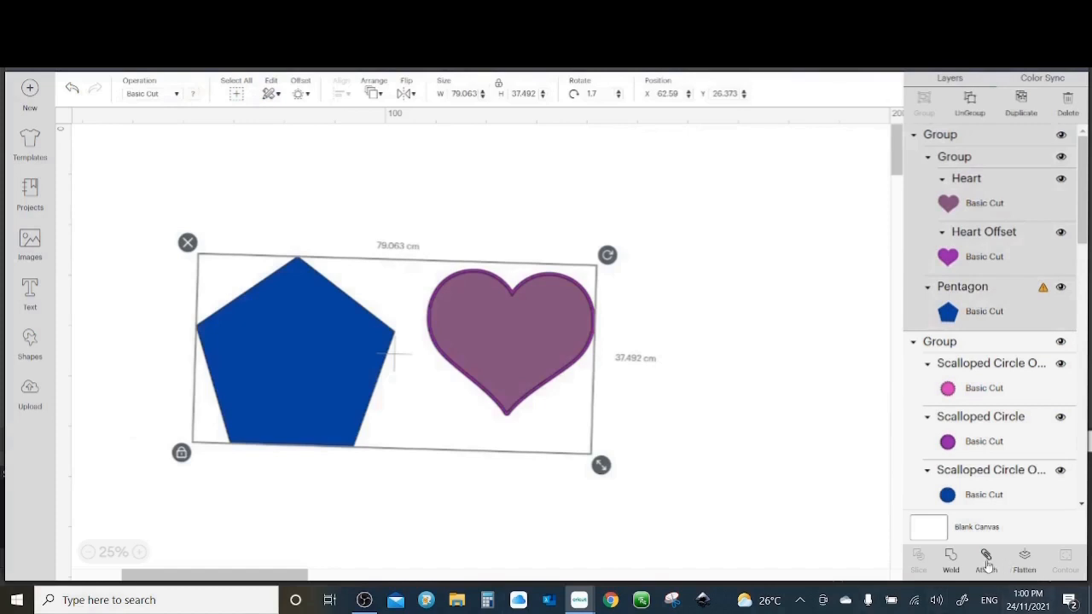
left_click(695, 293)
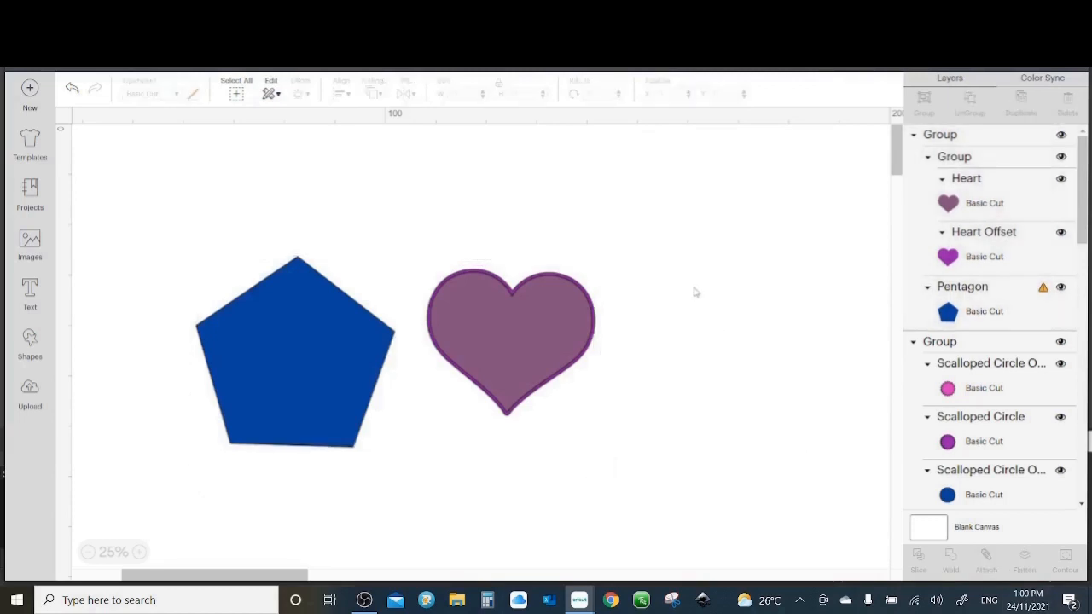
left_click(305, 362)
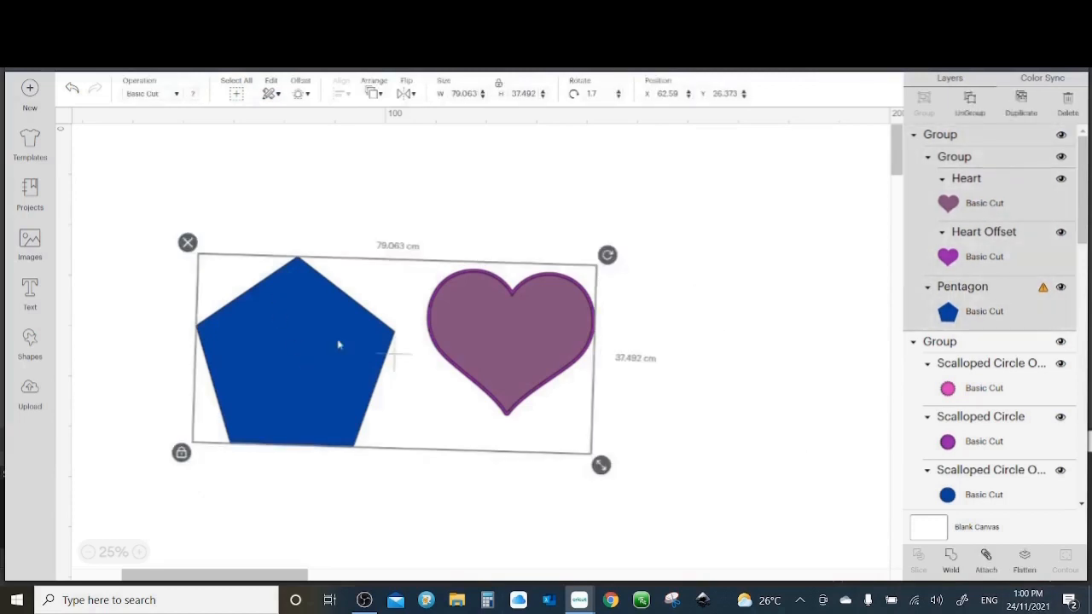
left_click(971, 101)
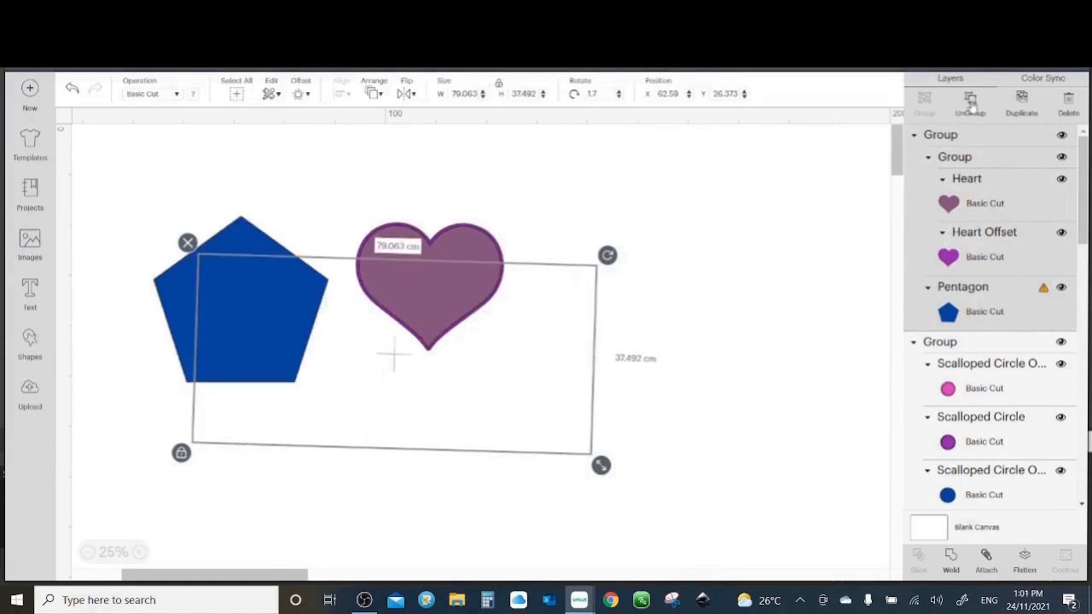
left_click(739, 190)
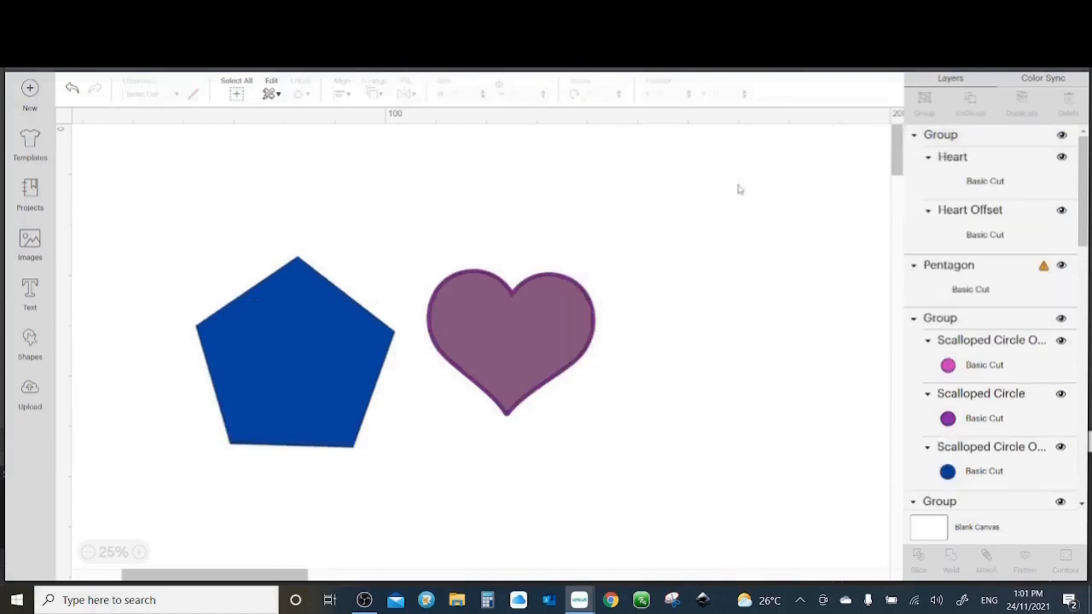
- Move the purple heart so that it overlaps the right side of the pentagon
left_click_drag(524, 310, 399, 333)
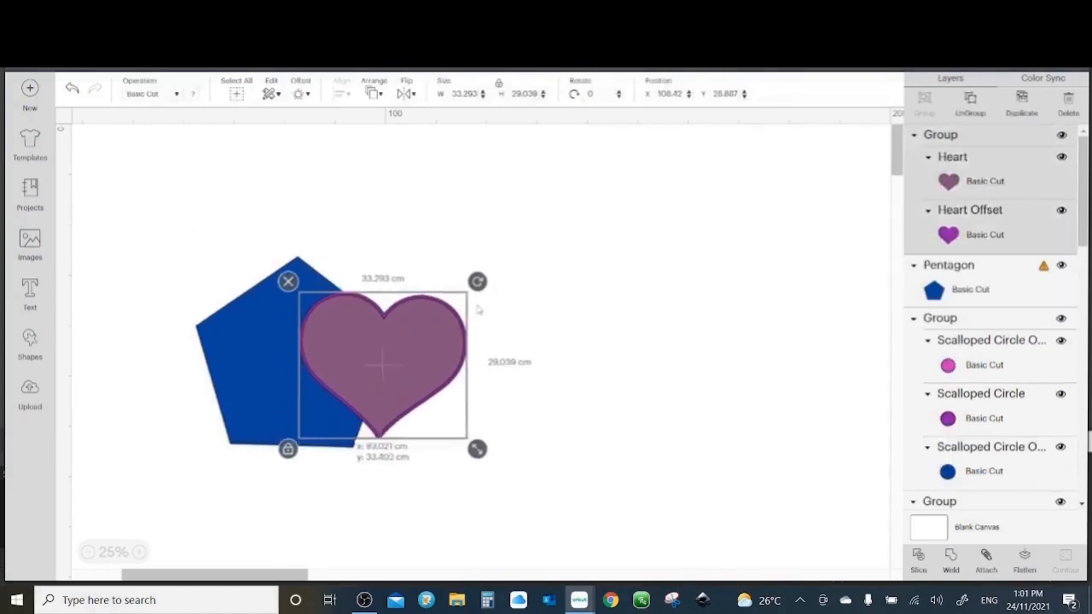
left_click_drag(477, 310, 422, 305)
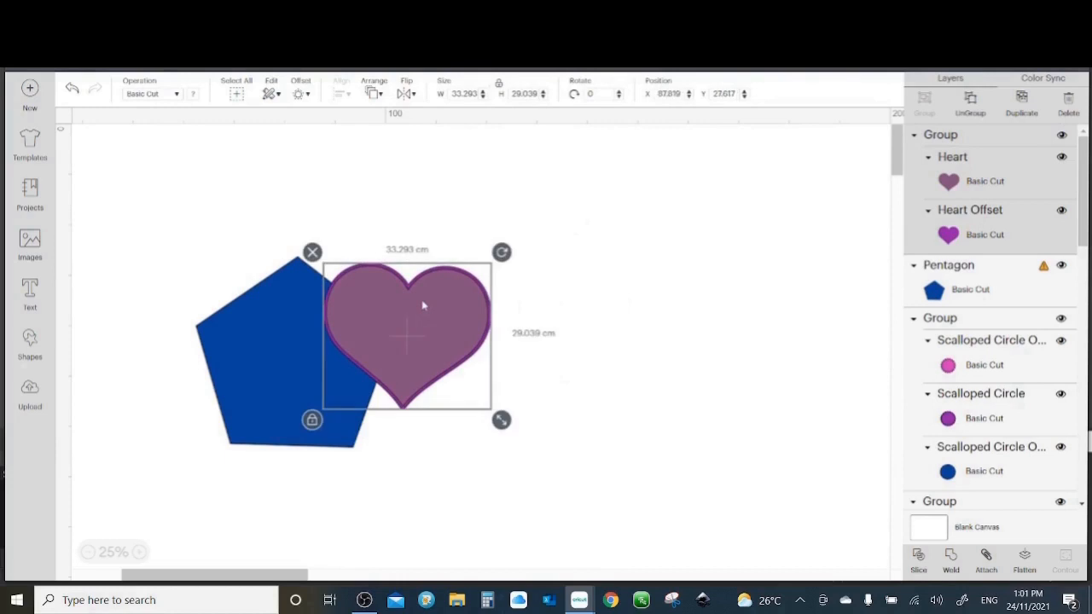
- Move the purple heart one layer backward behind the pentagon and bring it forward one layer again
left_click(373, 93)
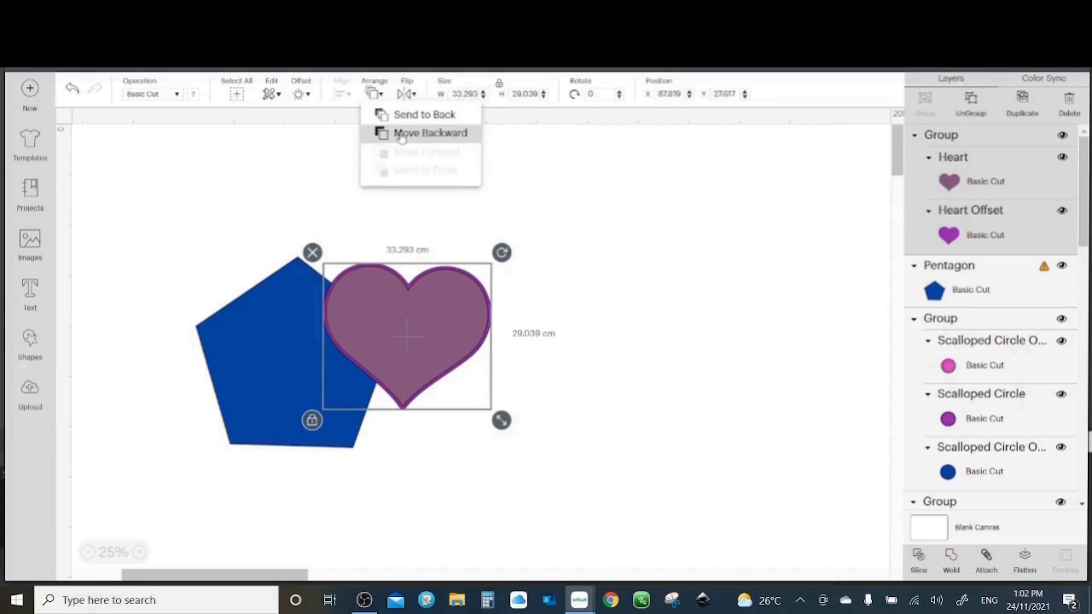
left_click(430, 134)
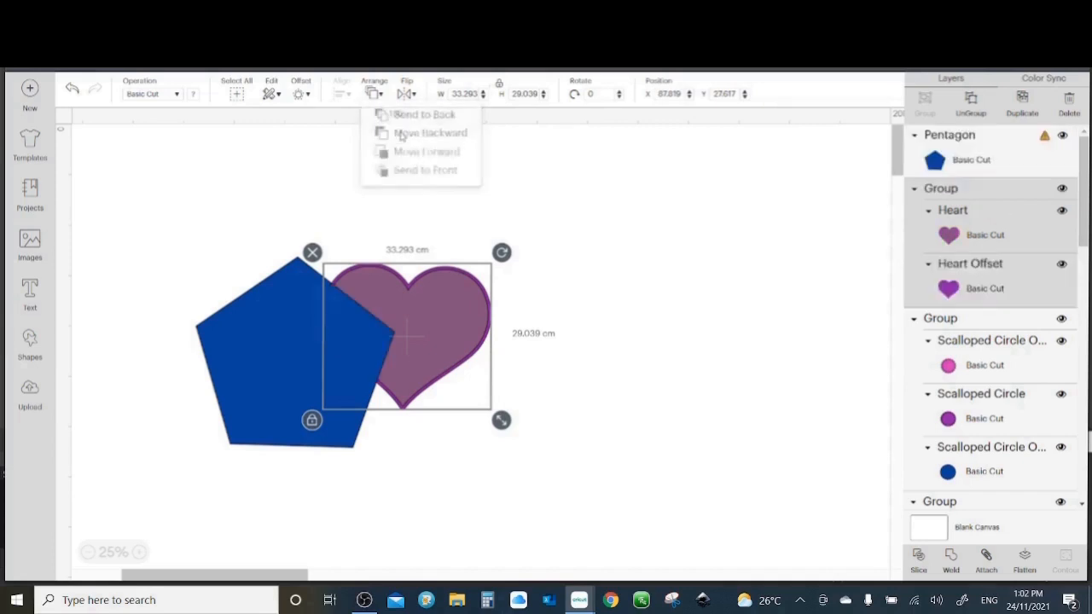
left_click(375, 93)
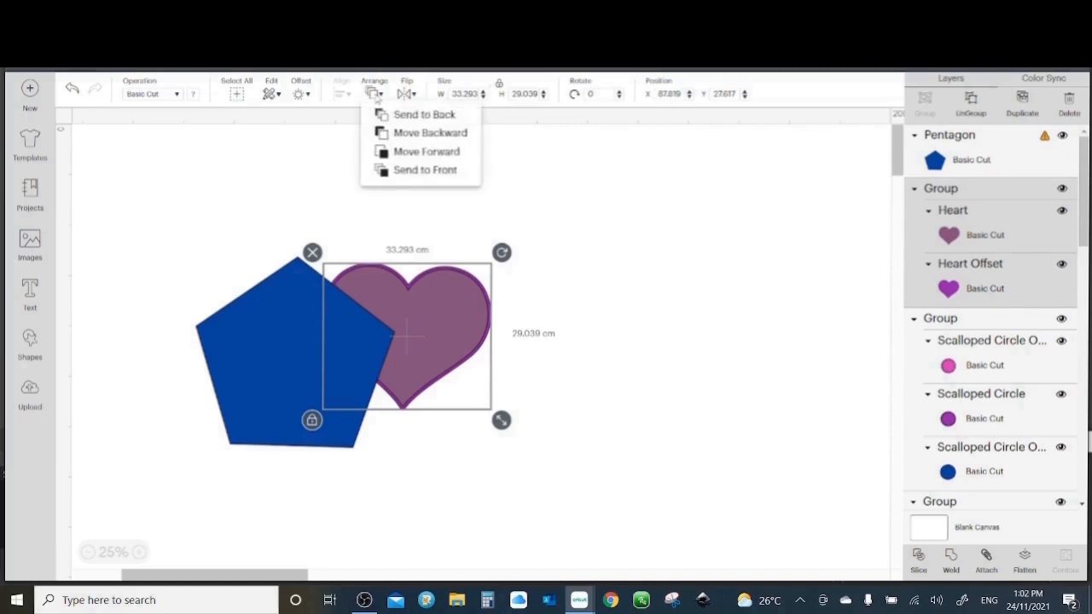
left_click(394, 153)
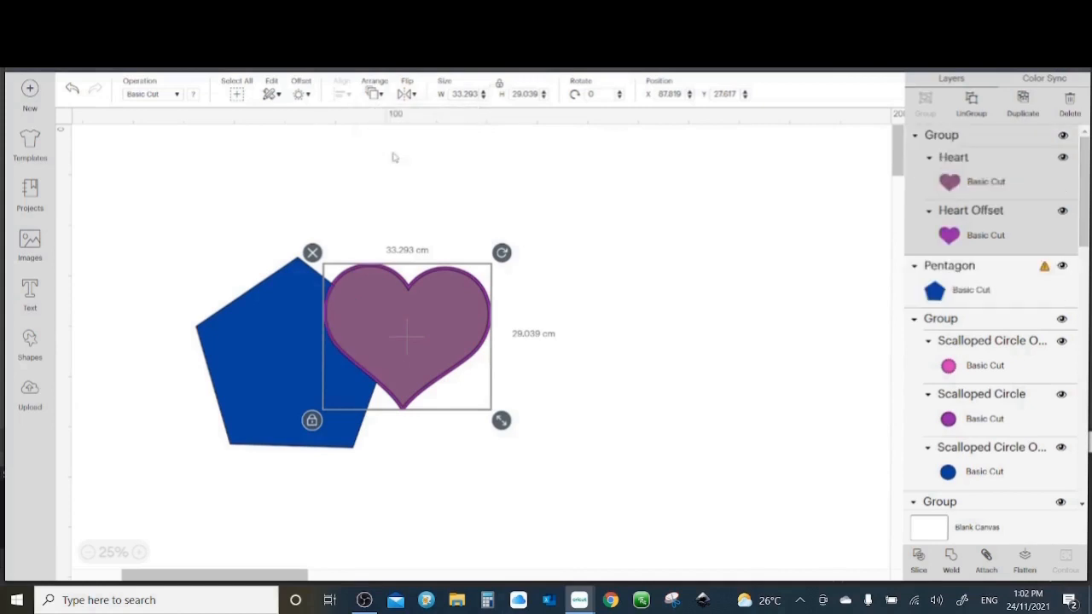
- Send the purple heart to the back of all layers and compare its layer order with the orange scalloped circle
left_click(375, 94)
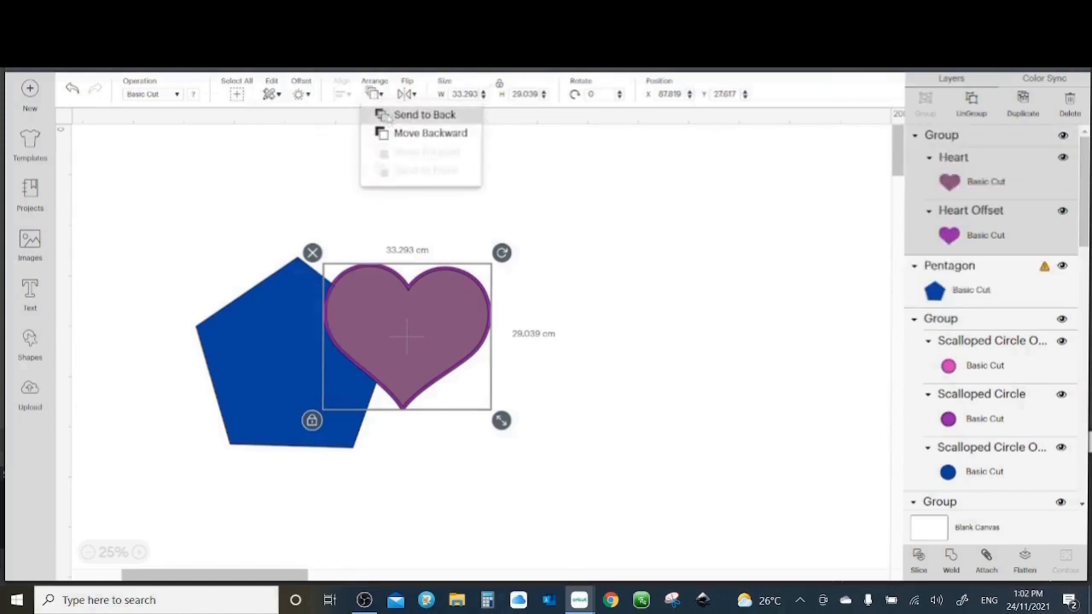
left_click(388, 117)
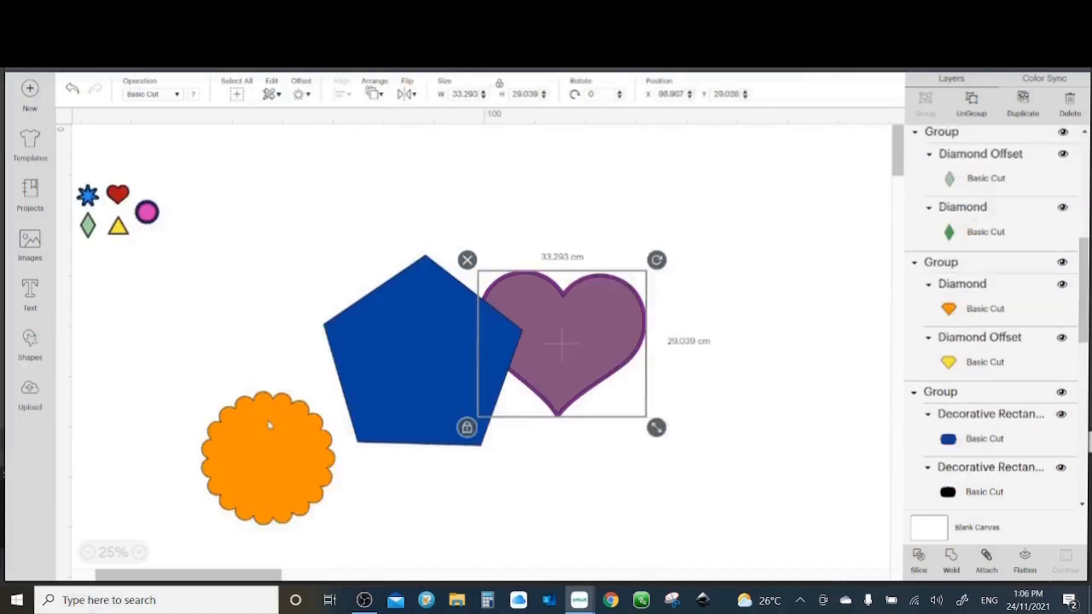
left_click(267, 420)
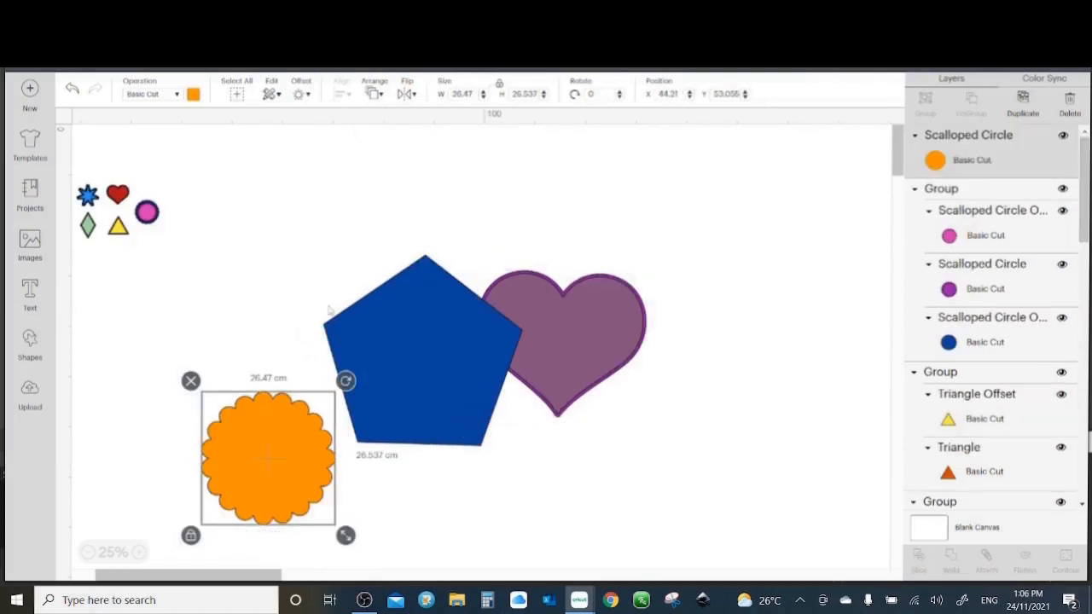
left_click(599, 307)
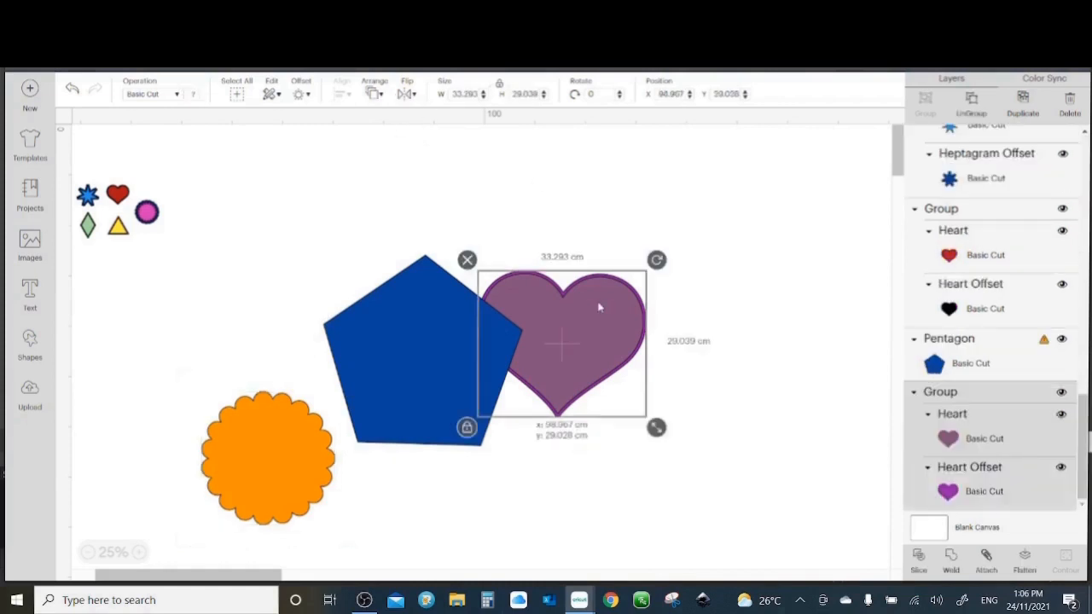
- Move the purple heart clear of the pentagon to its upper right and flip the heart
left_click_drag(600, 308, 674, 256)
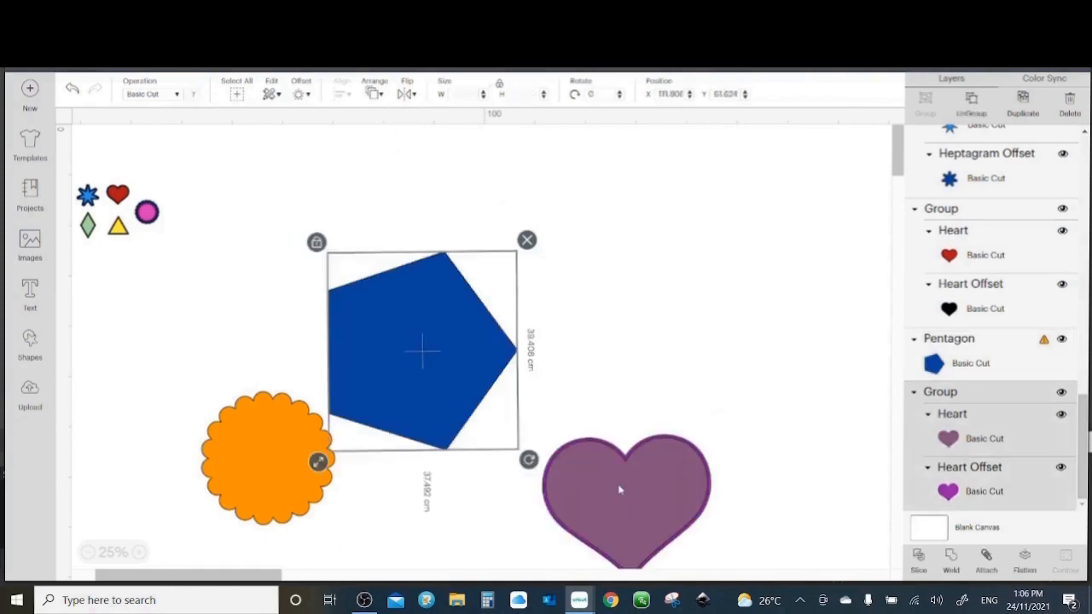
left_click_drag(620, 489, 655, 233)
left_click(374, 93)
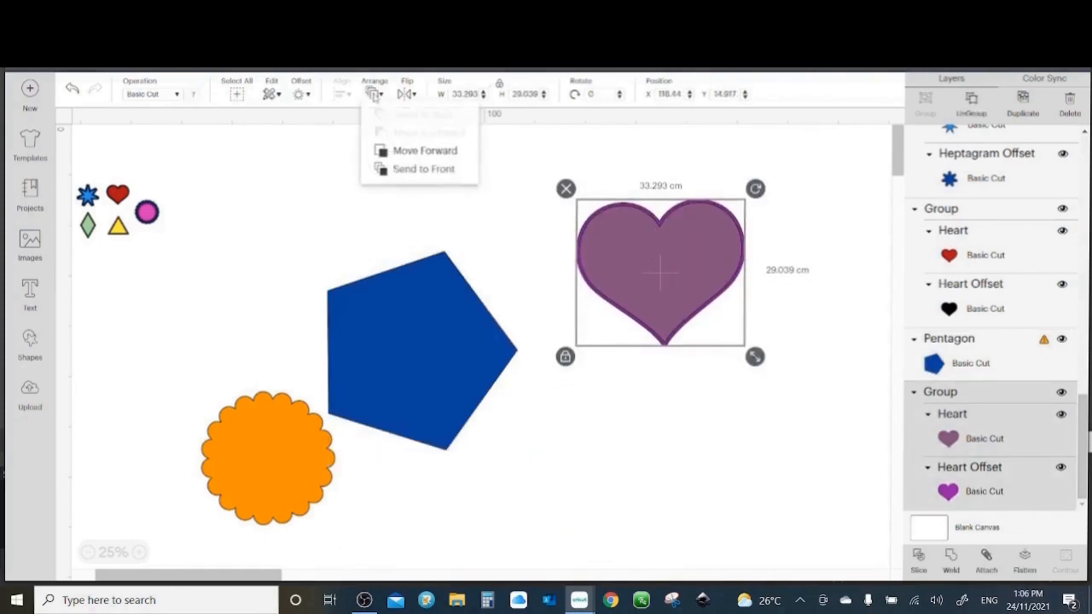
left_click(409, 94)
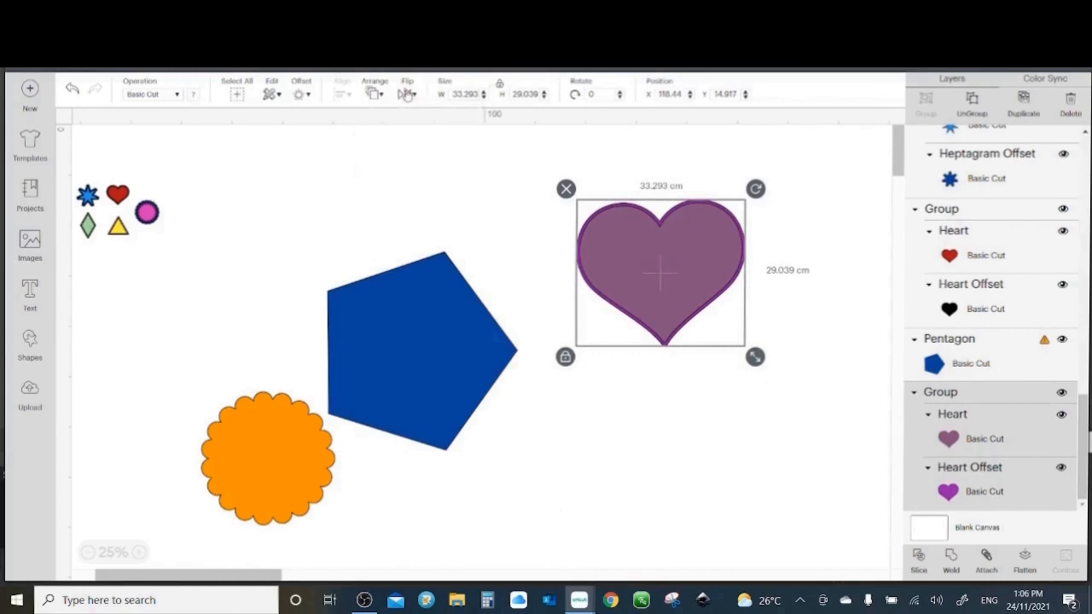
left_click(408, 94)
left_click(425, 135)
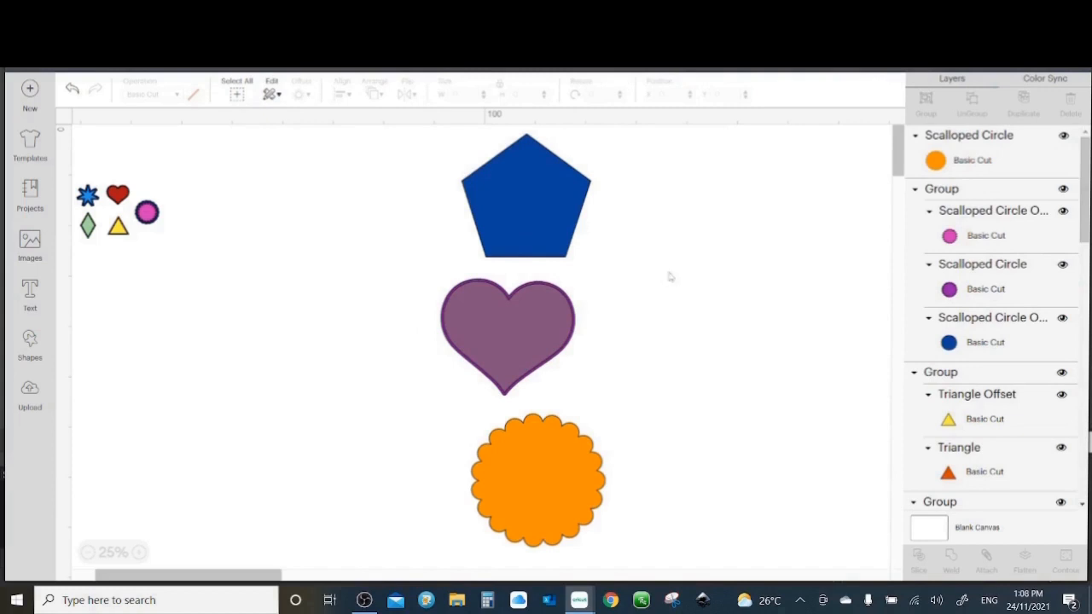
- Center the pentagon, purple heart and orange scalloped circle horizontally with each other
left_click_drag(676, 152, 430, 511)
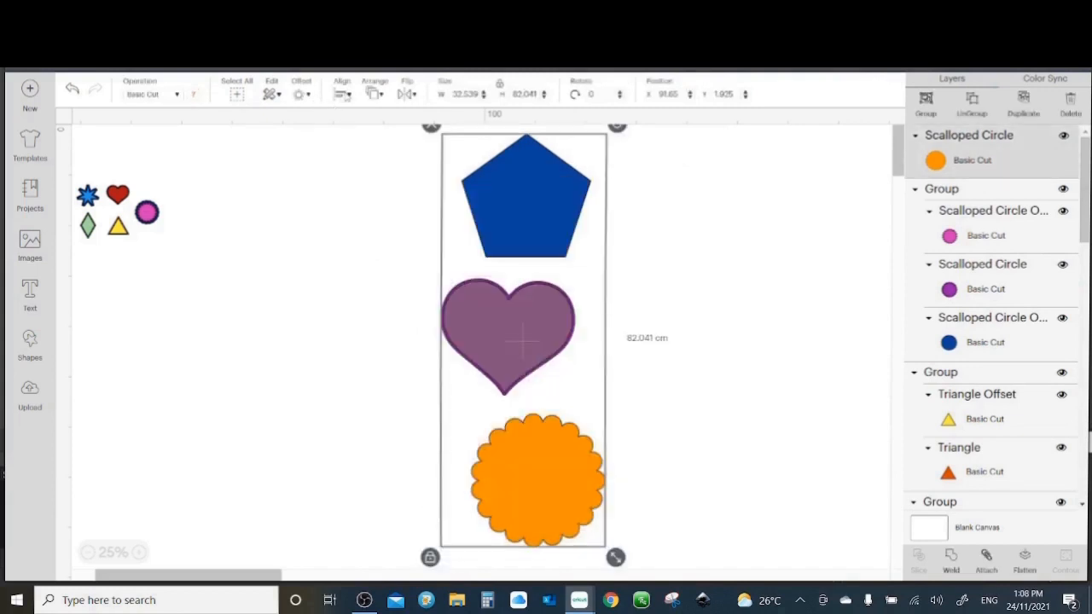
left_click(343, 93)
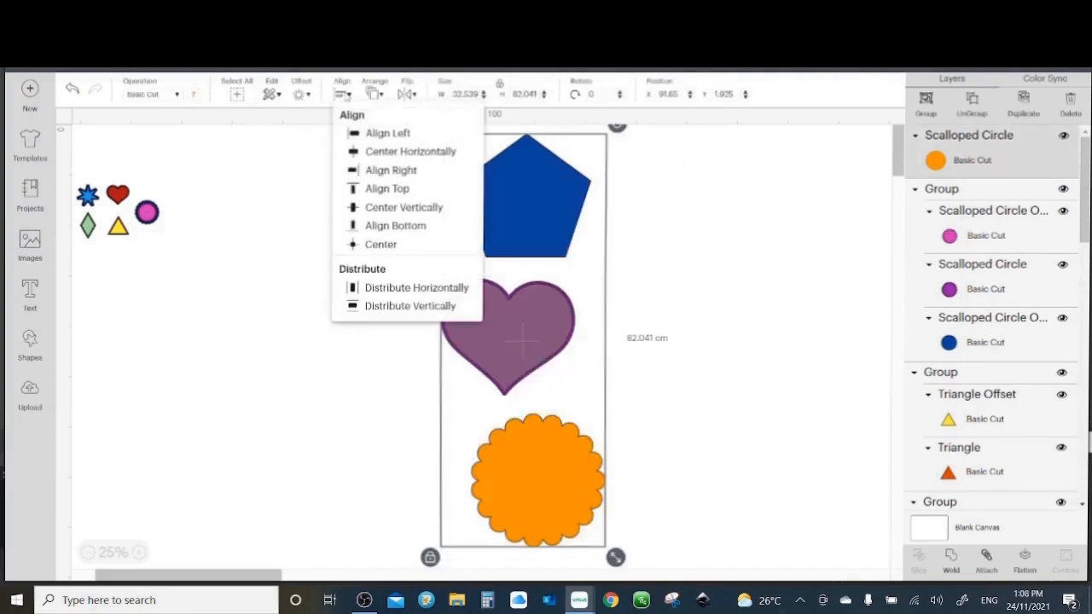
left_click(354, 156)
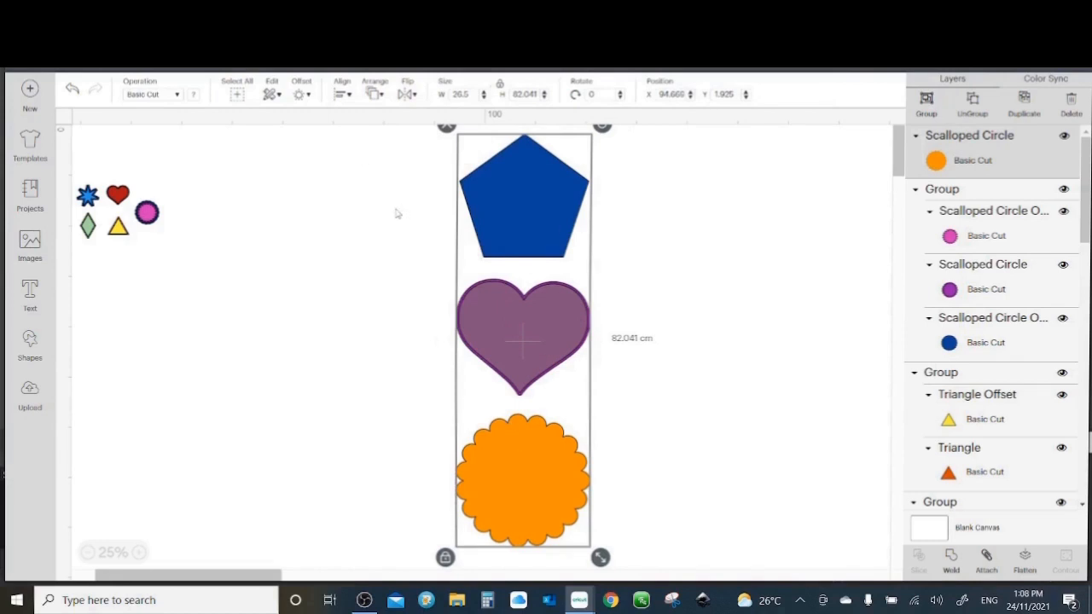
- Distribute the pentagon, purple heart and orange scalloped circle vertically
left_click(342, 96)
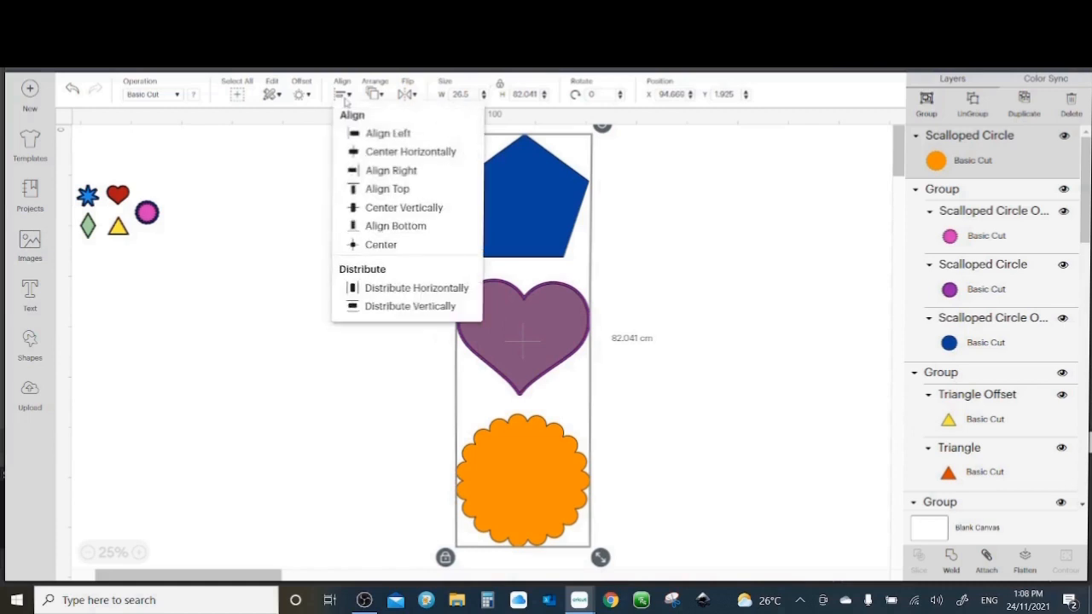
left_click(371, 310)
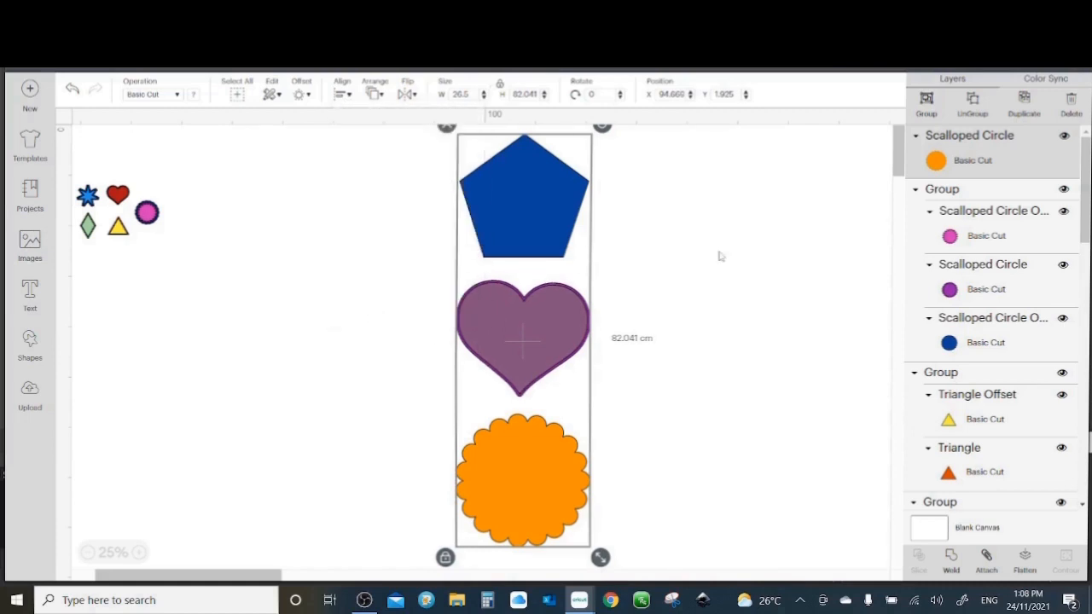
left_click(773, 262)
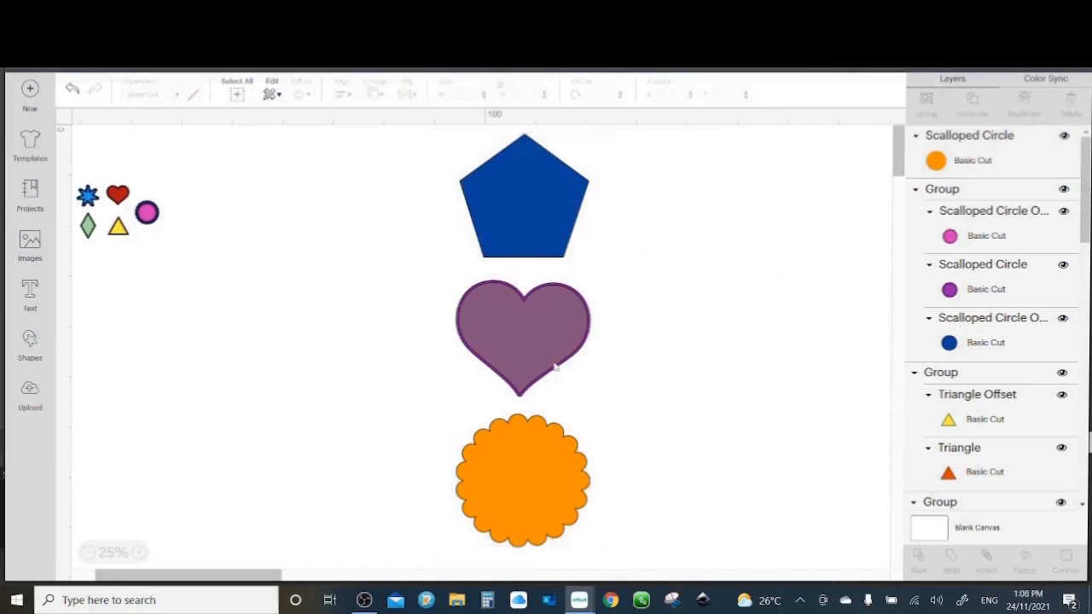
- Move the purple heart up onto the pentagon, then even out the spacing of all three large shapes with Distribute Vertically
left_click_drag(555, 369, 557, 320)
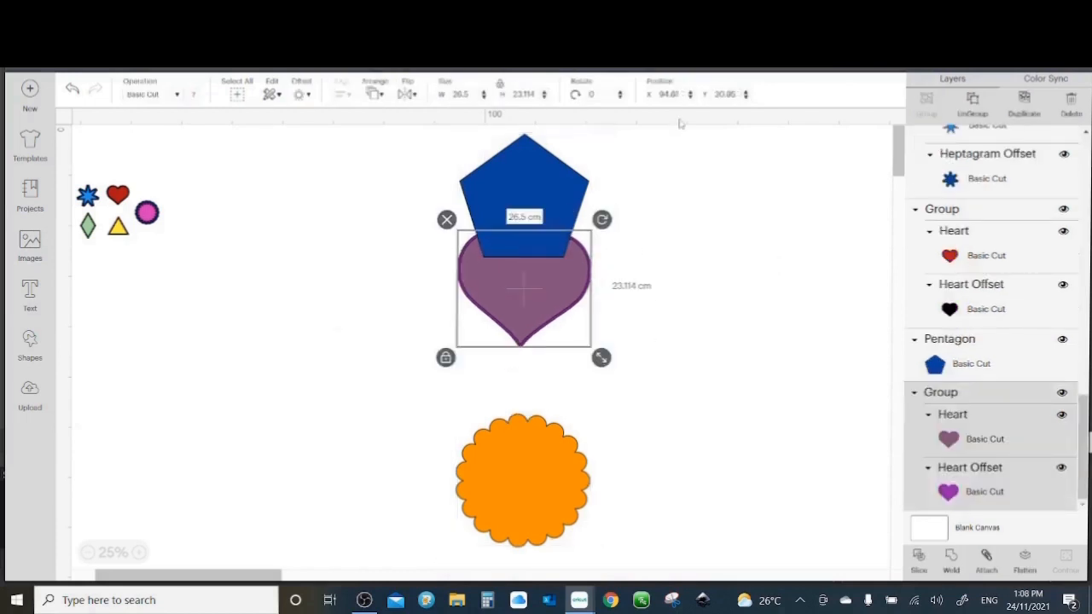
left_click_drag(647, 144, 441, 555)
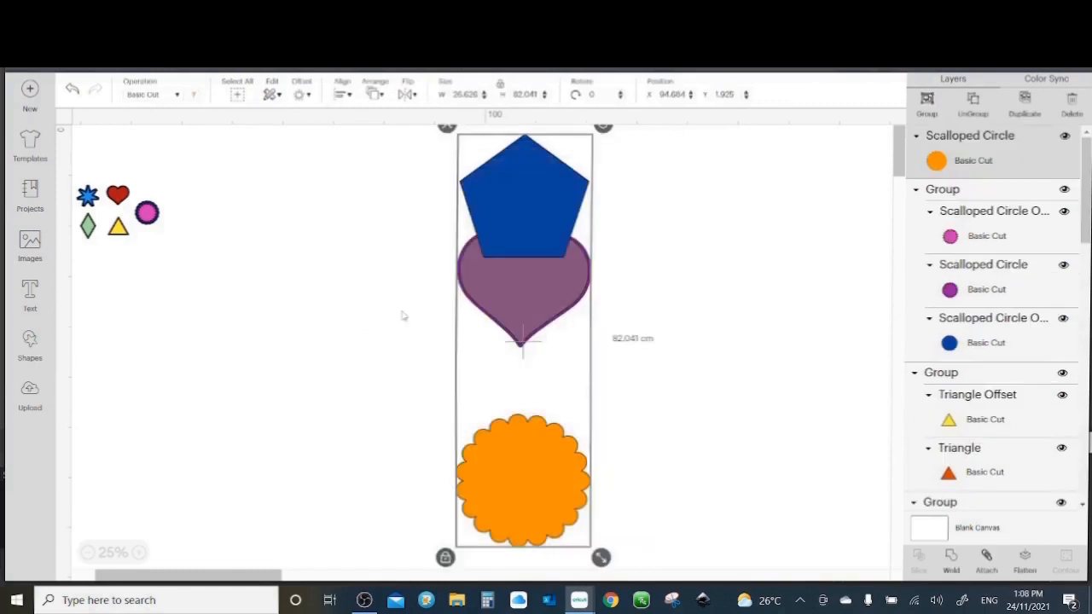
left_click(344, 94)
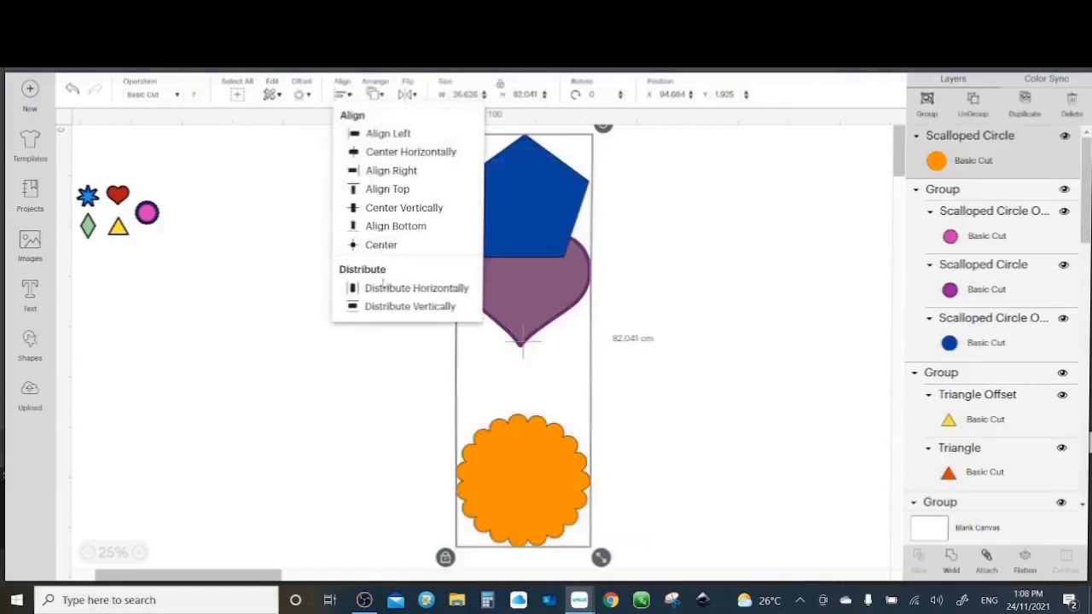
left_click(410, 306)
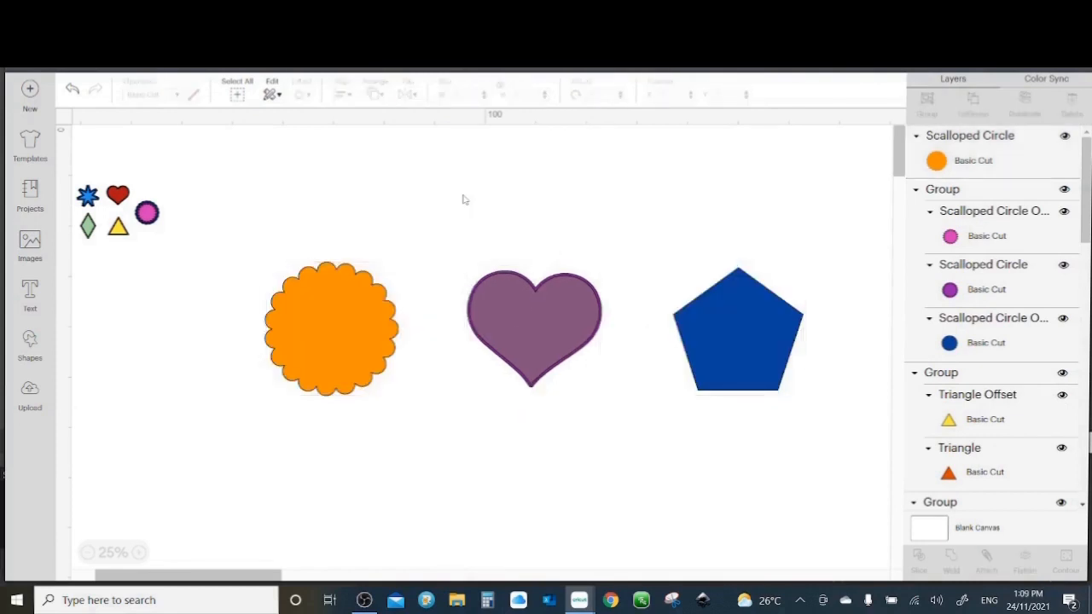
- Shrink the purple heart proportionally and center it on the orange scalloped circle with the Center alignment
left_click(575, 311)
left_click_drag(611, 397, 555, 349)
left_click(305, 312)
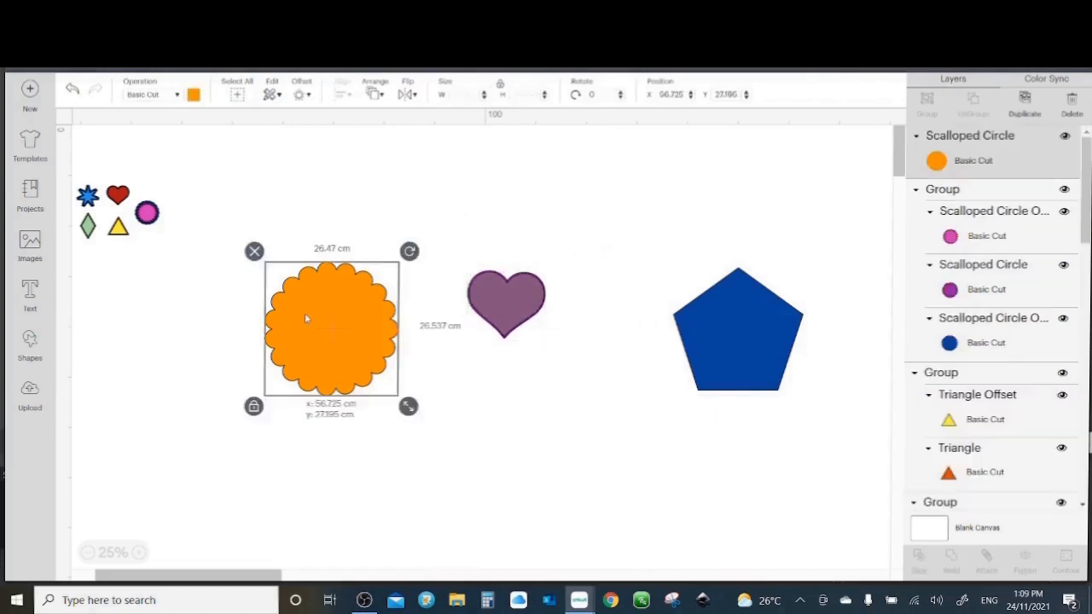
left_click_drag(575, 207, 268, 434)
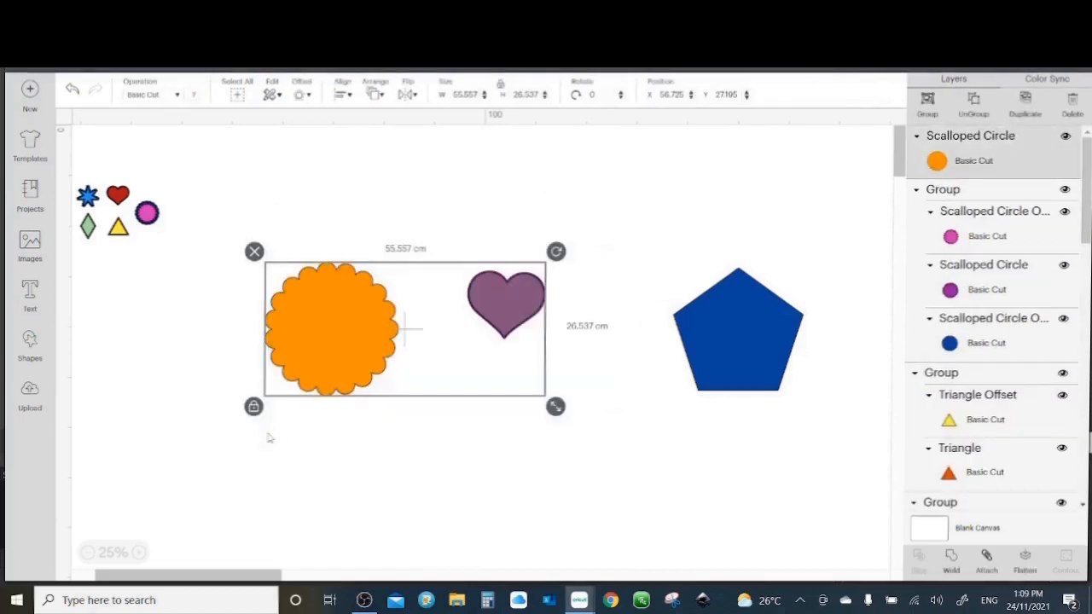
left_click(352, 96)
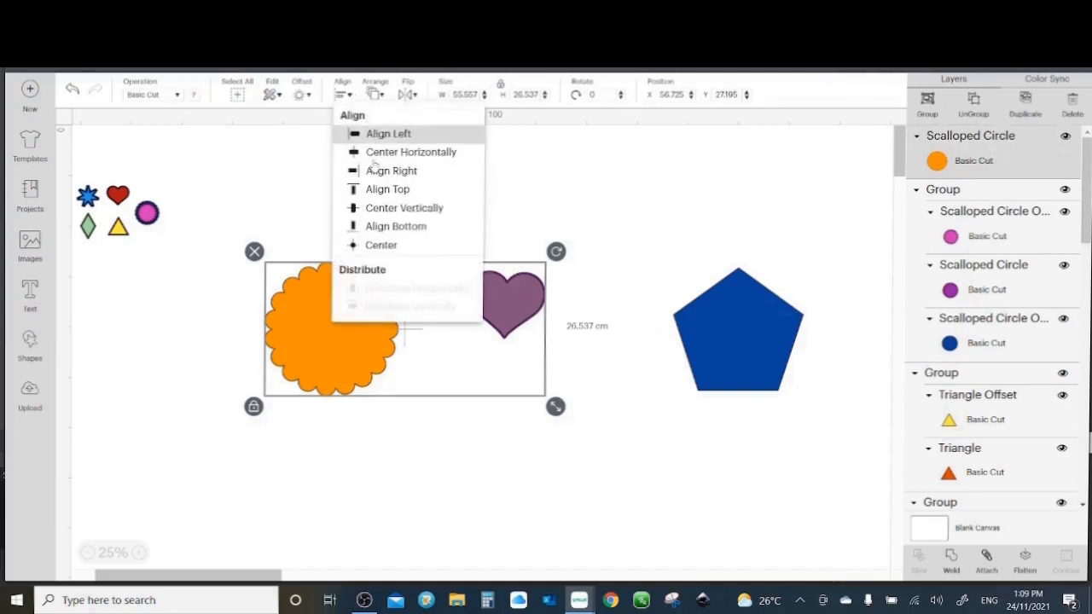
left_click(372, 247)
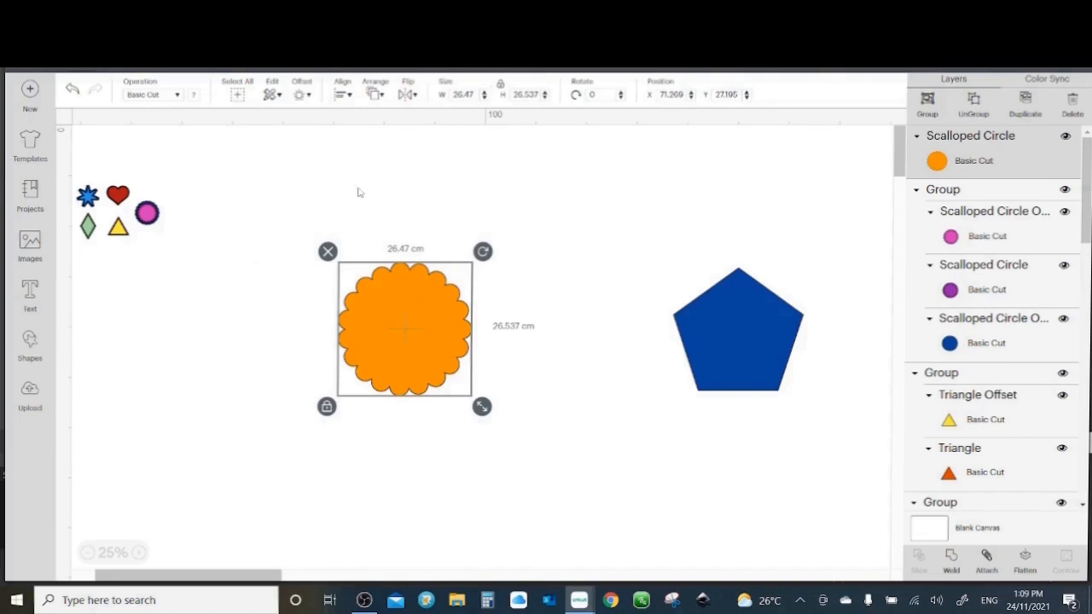
- Send the orange scalloped circle to the back of the layer order
left_click(468, 314)
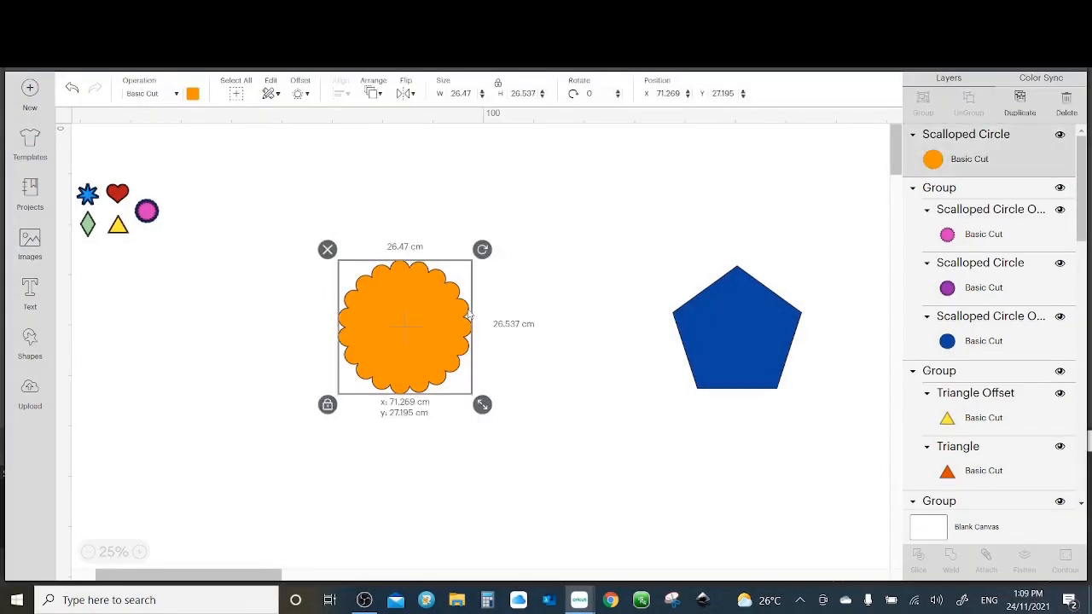
left_click(373, 96)
left_click(381, 115)
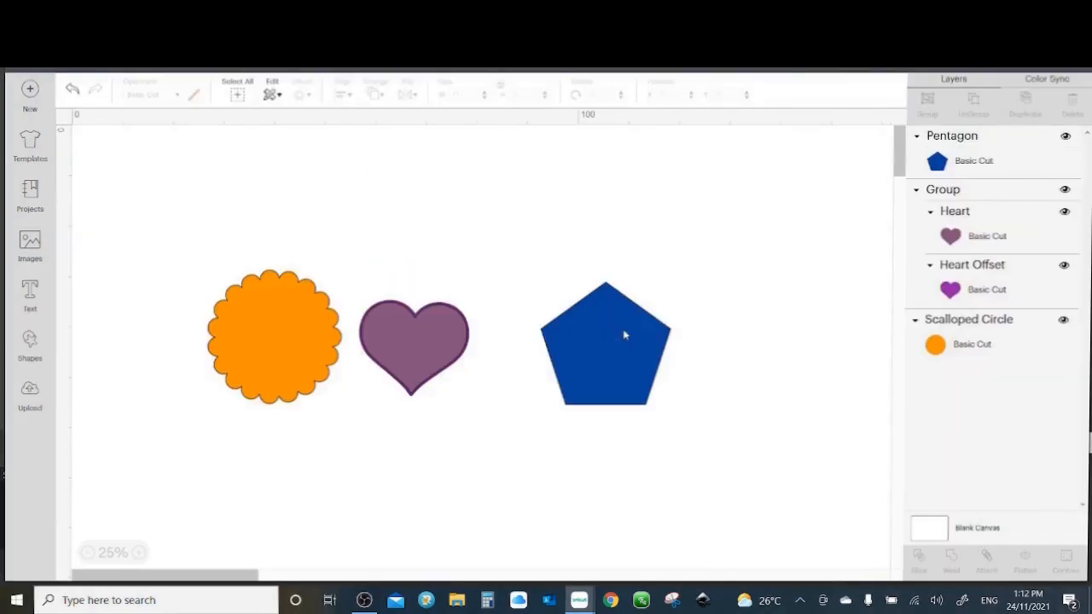
- Reorder the Pentagon layer below the Scalloped Circle layer in the layer list, then return it to the top
left_click(623, 335)
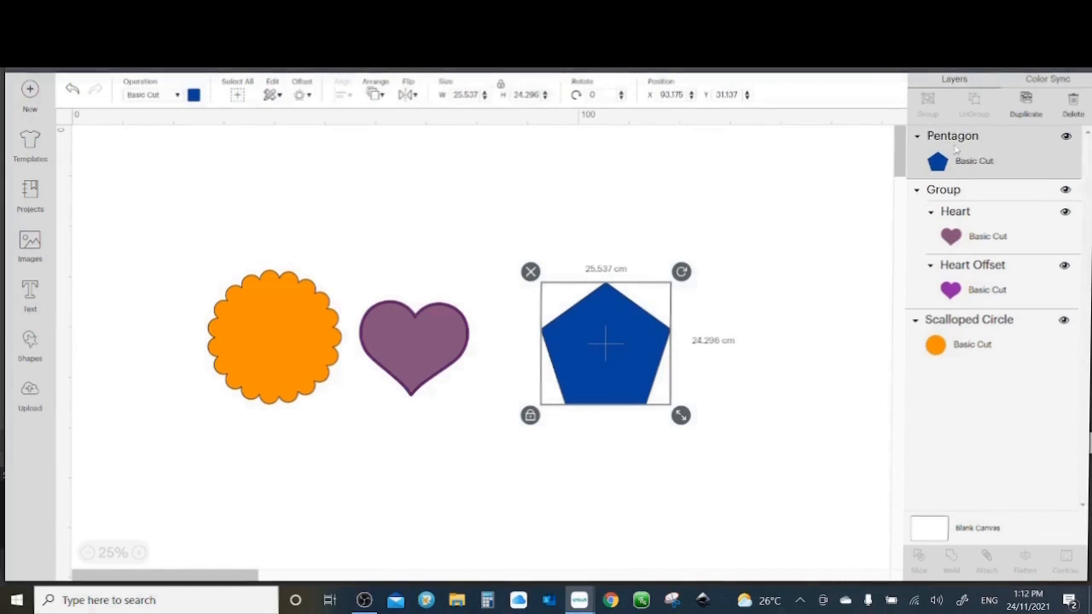
left_click_drag(955, 148, 957, 322)
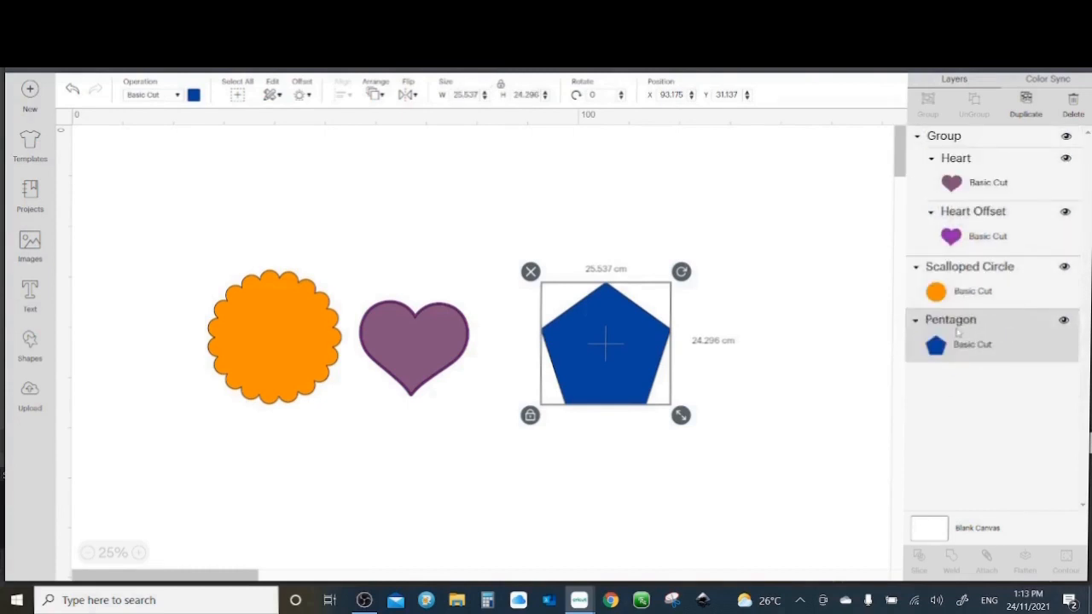
left_click_drag(958, 322, 964, 142)
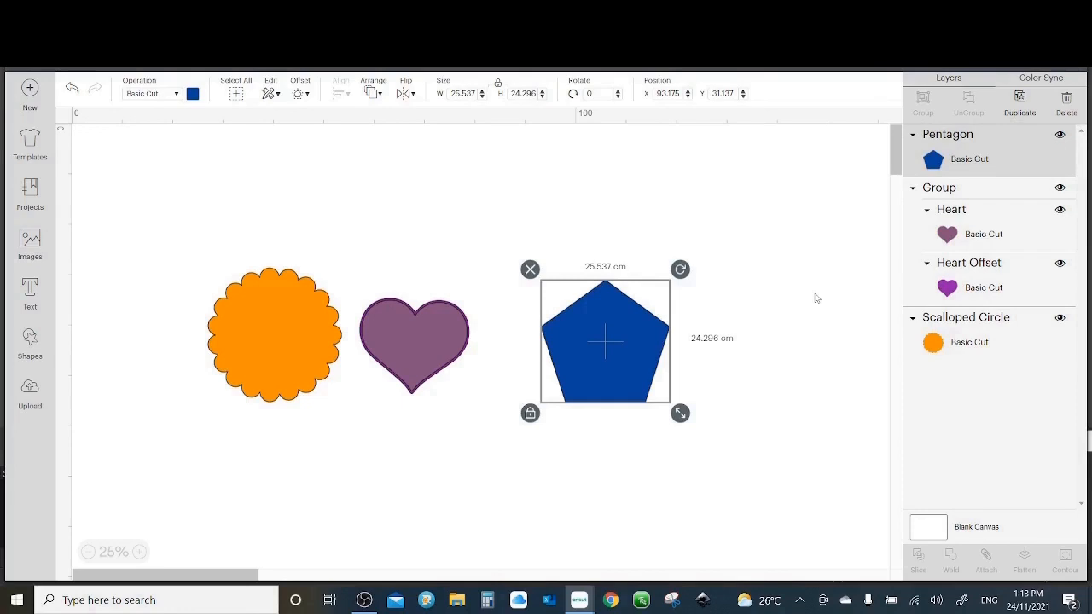
- Send the pentagon backward two levels beneath the orange scalloped circle, then bring it forward two levels to the front
key("ctrl+[")
key("ctrl+[")
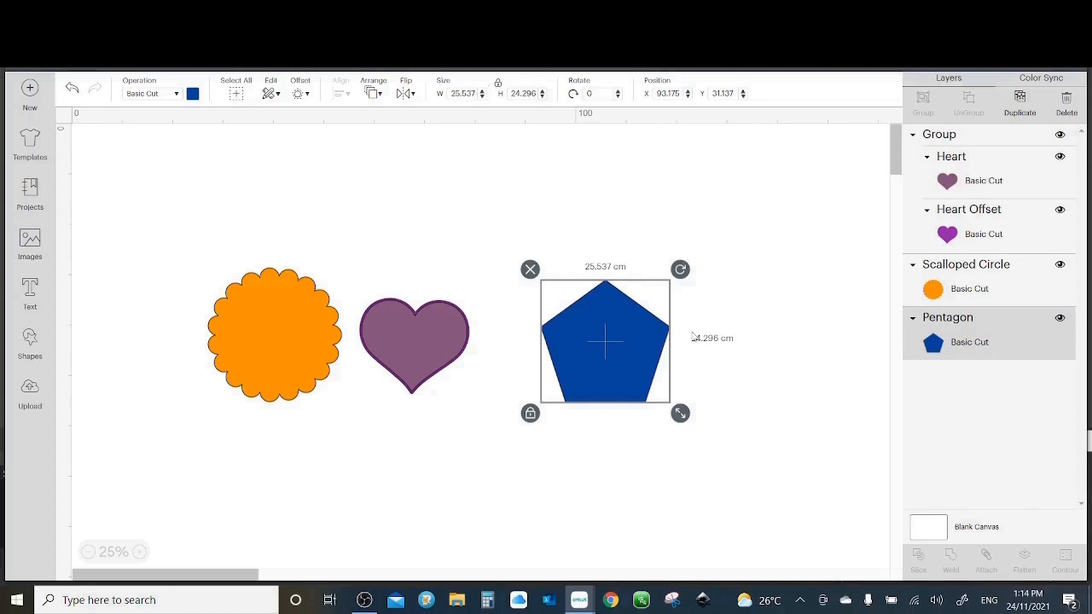
key("ctrl+Up")
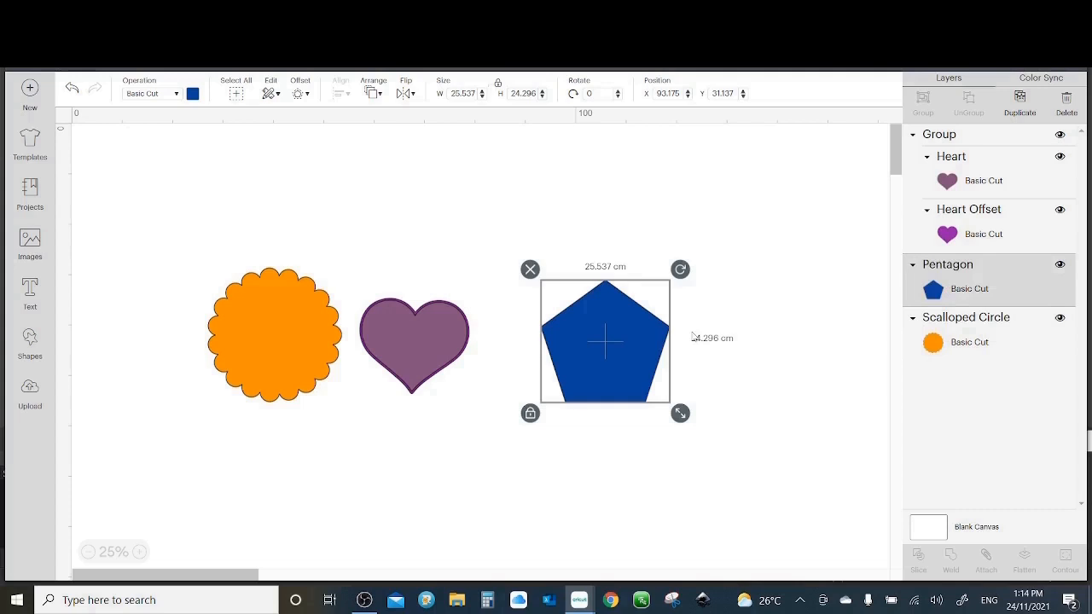
key("ctrl+Up")
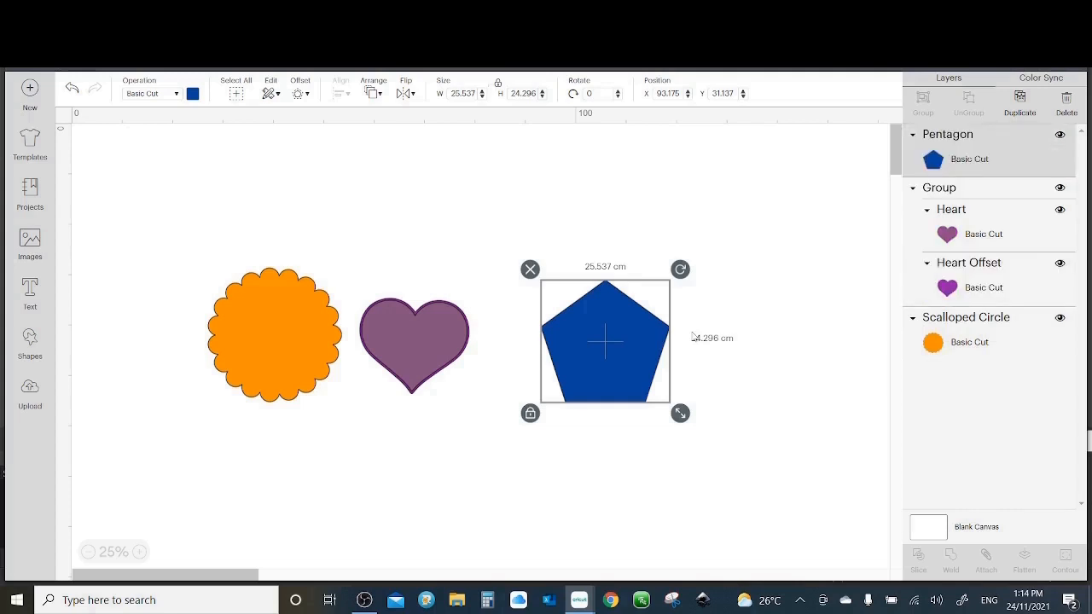
- Delete the inner Heart layer from the purple heart group, then undo the deletion
left_click(981, 213)
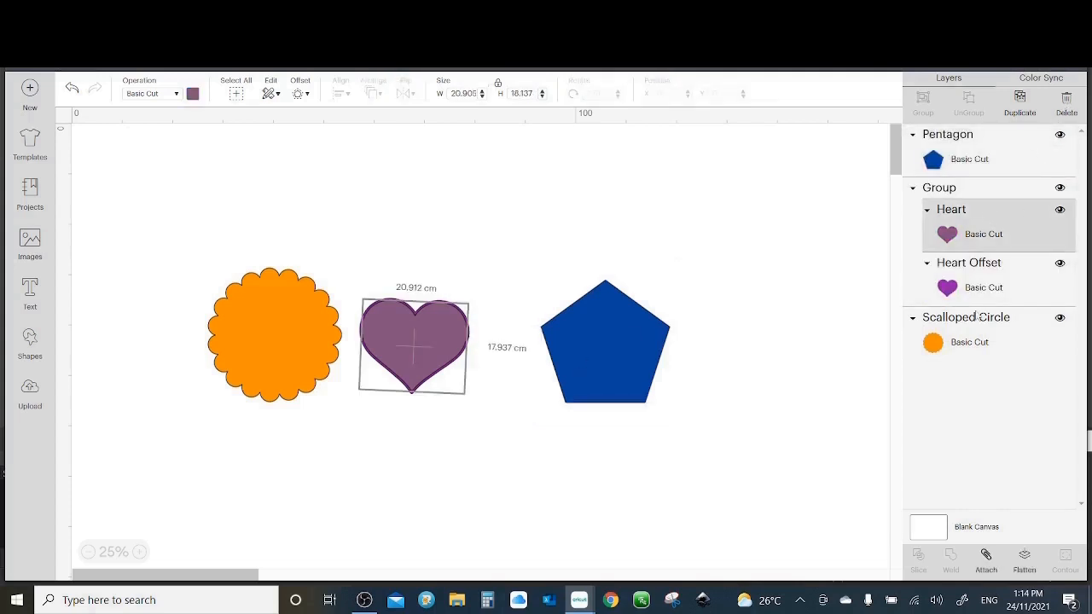
left_click(1067, 103)
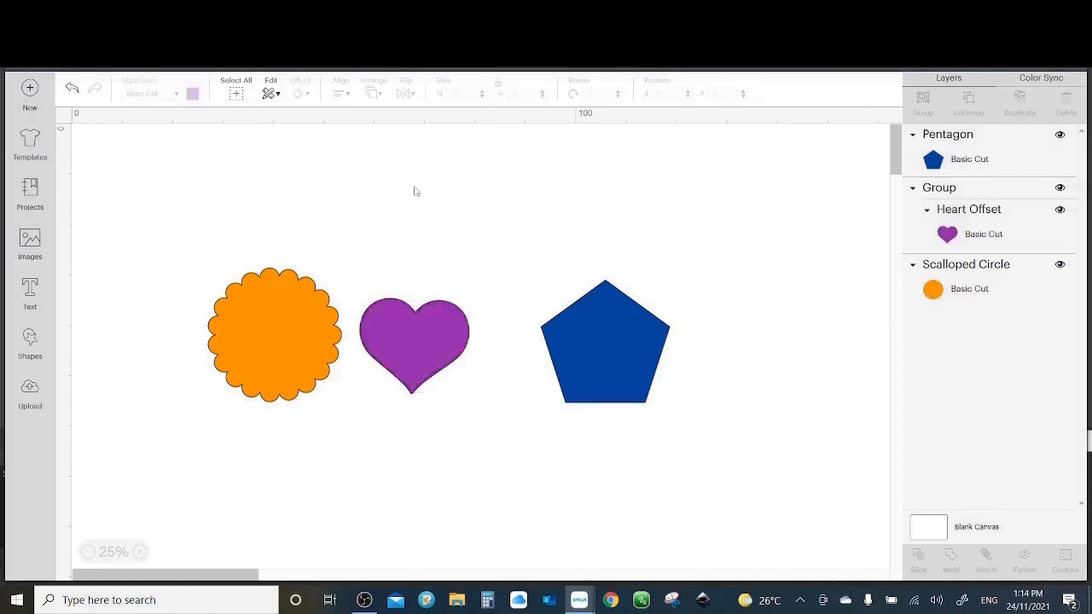
left_click(73, 90)
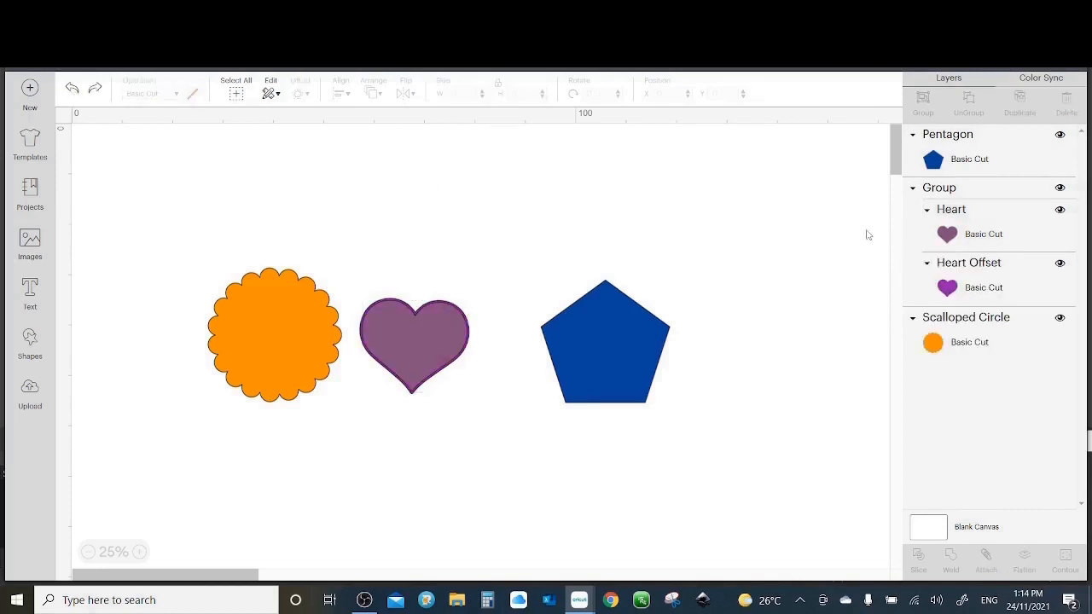
- Hide the inner Heart layer of the purple heart group, then show it again
left_click(967, 226)
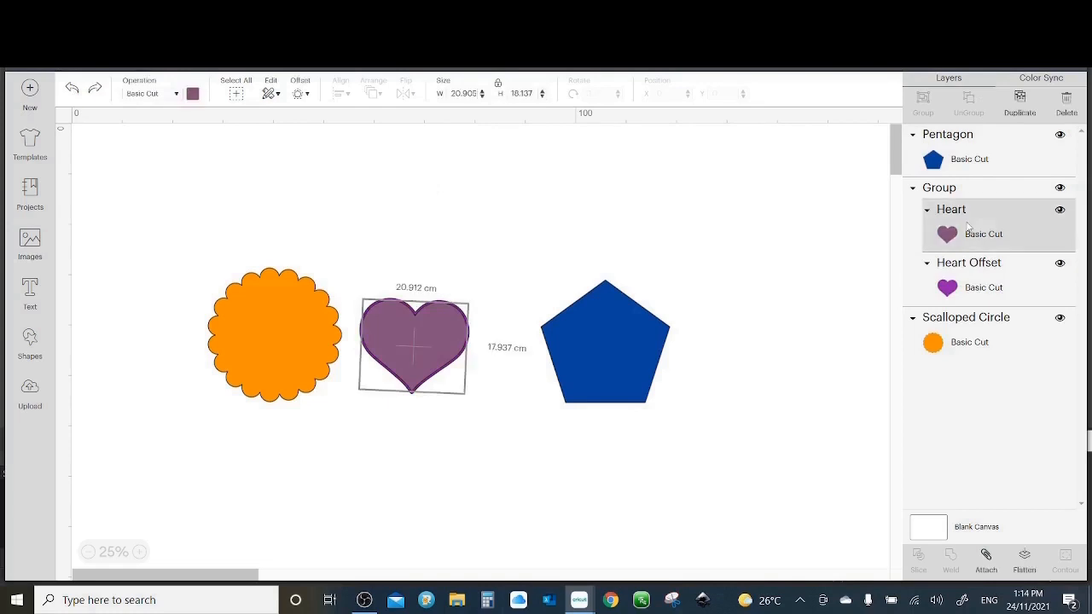
left_click(1060, 213)
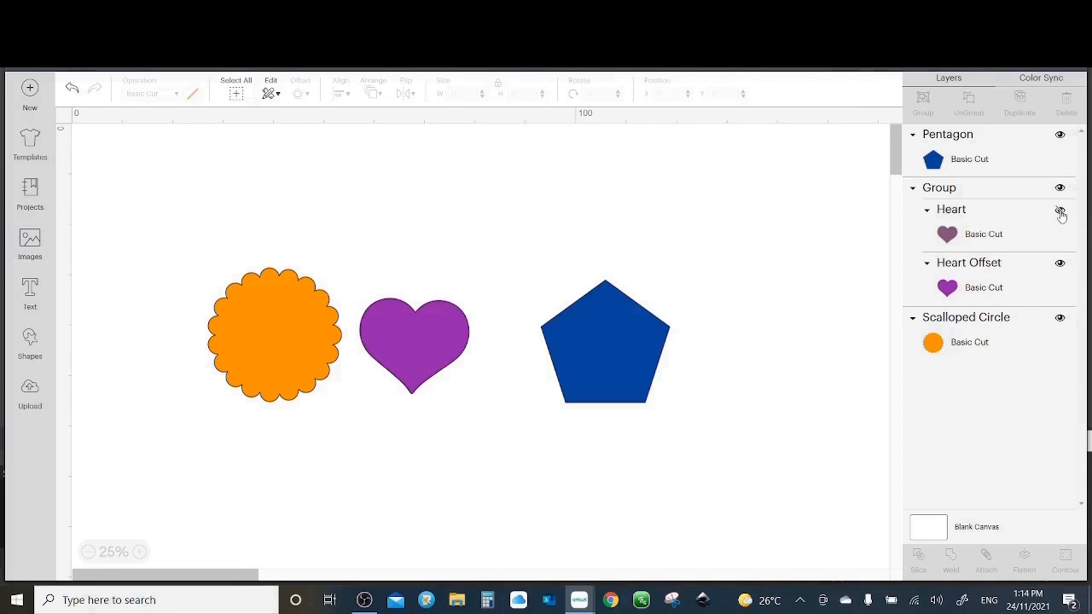
left_click(1059, 211)
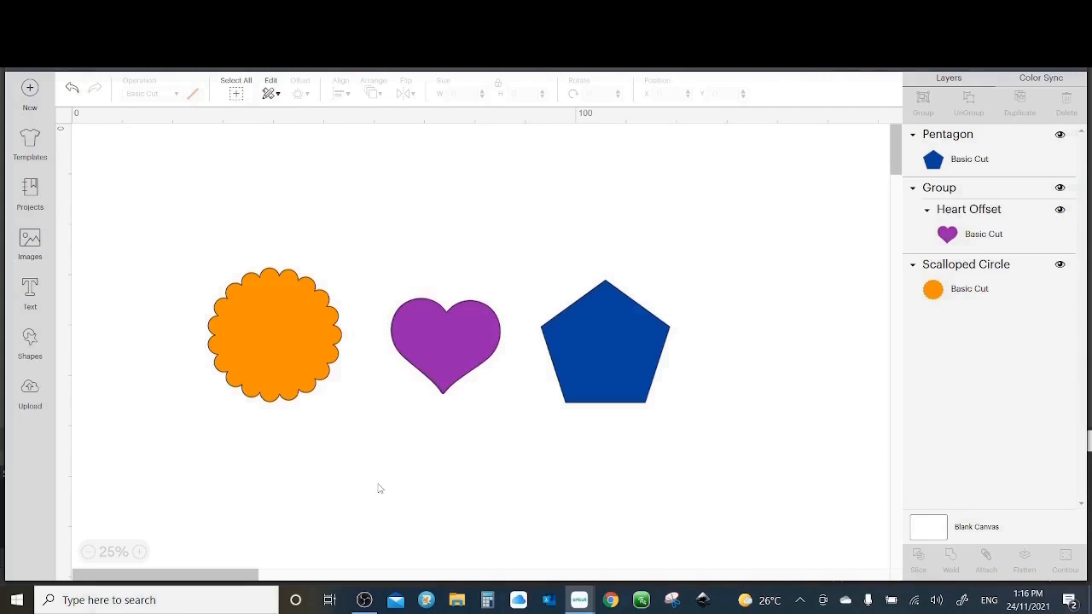
- Move the purple heart closer to the orange scalloped circle, then nudge it right and left in fine increments to X 57.139
left_click(438, 333)
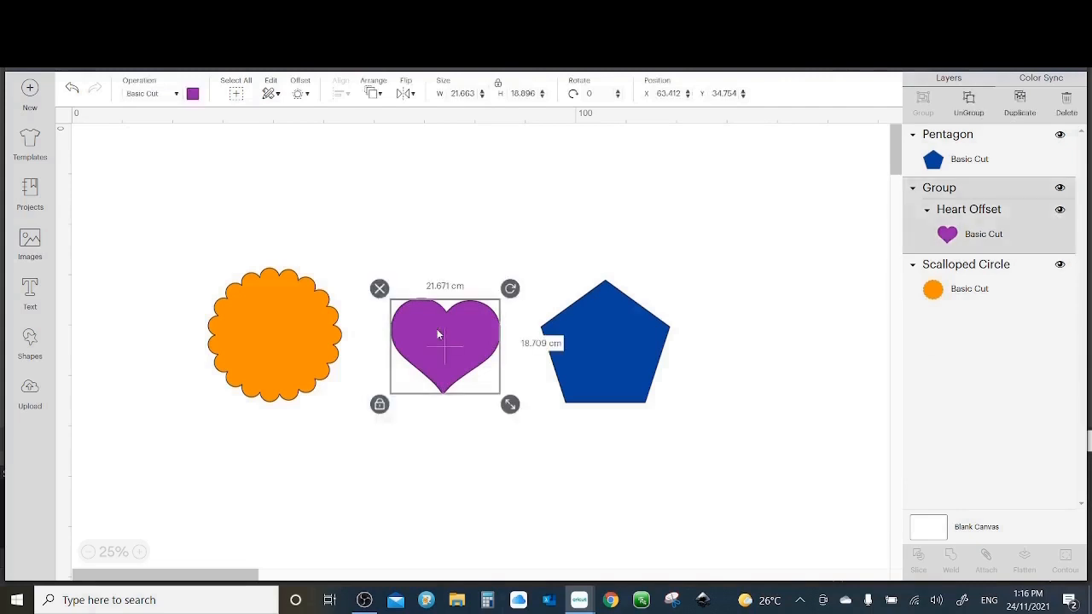
left_click_drag(437, 334, 397, 339)
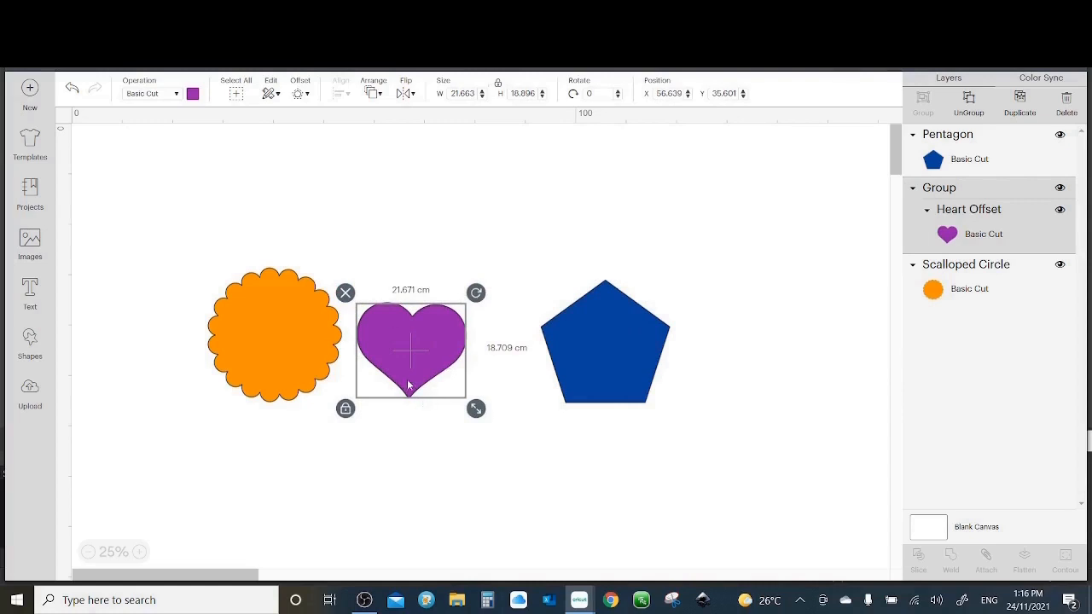
key("Right")
key("Right")
key("Right")
key("Right")
key("Right")
key("Right")
key("Right")
key("Right")
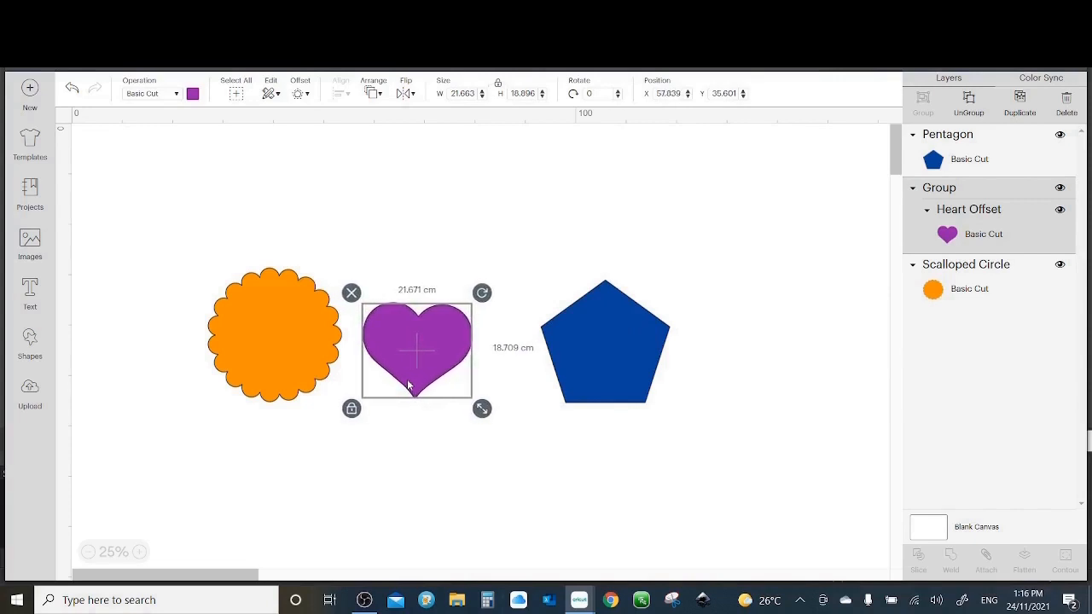
key("Left")
key("Left")
key("Left")
key("Left")
key("Left")
key("Left")
key("Left")
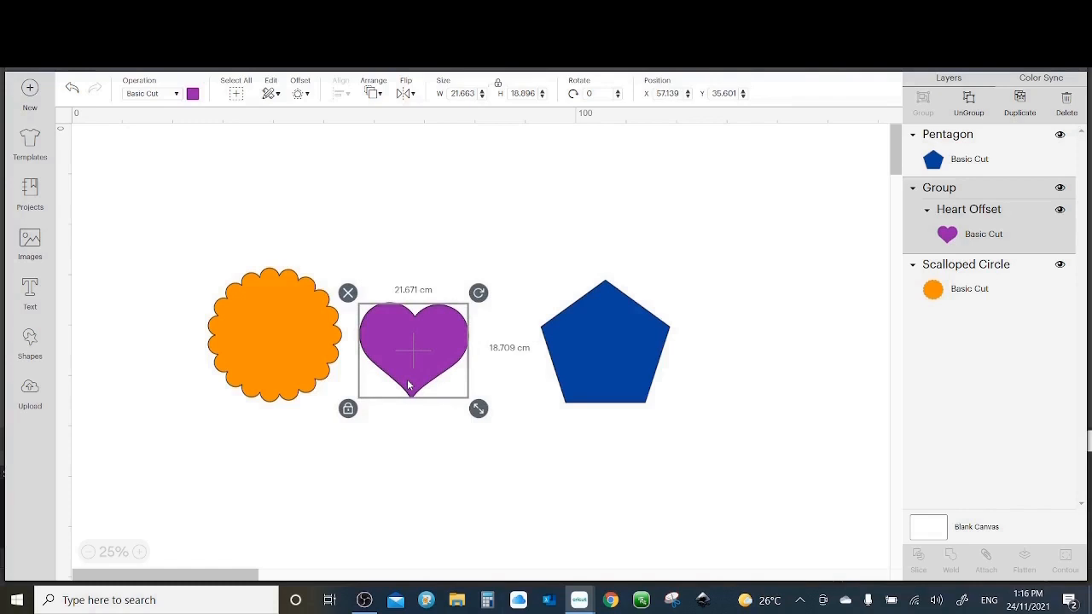
- Nudge the purple heart back and forth horizontally in 1 cm increments between the circle and pentagon, finishing at X 56.139
key("Right")
key("Right")
key("Right")
key("Right")
key("Right")
key("Right")
key("Right")
key("Right")
key("Right")
key("Right")
key("Right")
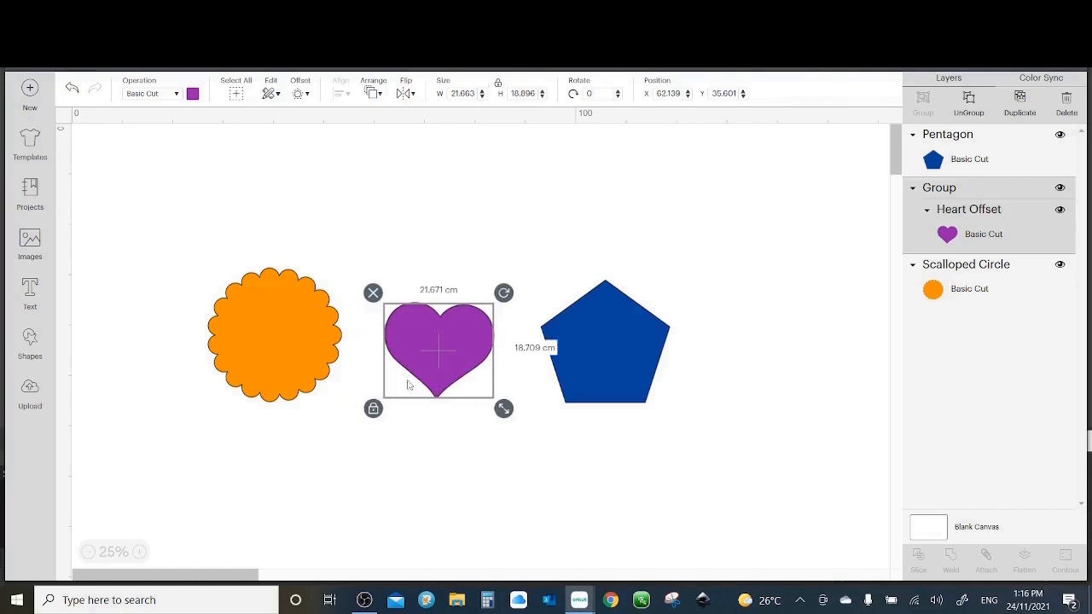
key("Left")
key("Left")
key("Left")
key("Left")
key("Left")
key("Left")
key("Left")
key("Left")
key("Left")
key("Left")
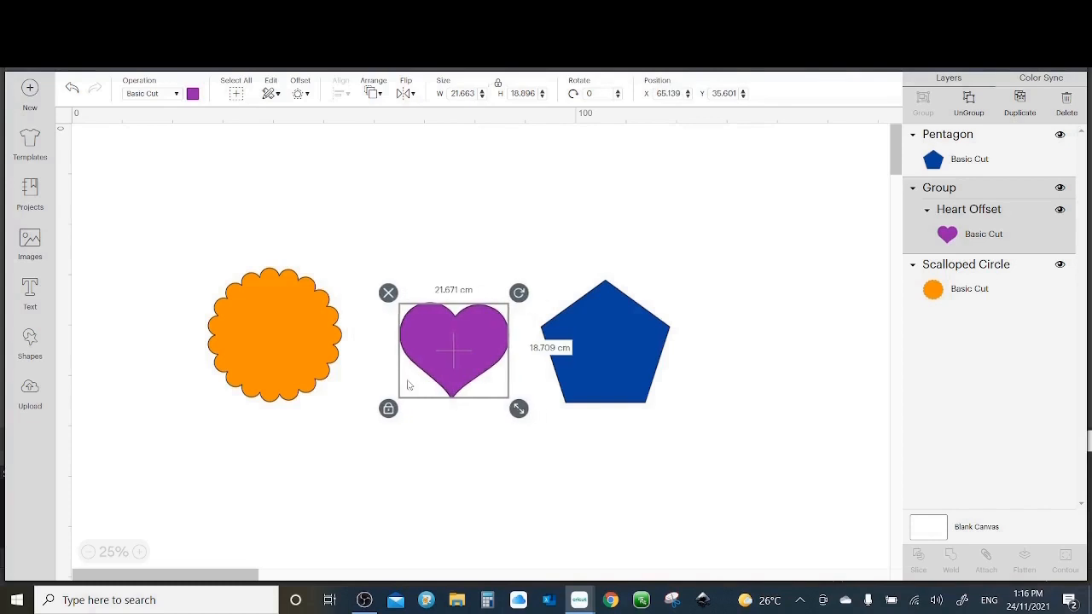
key("Left")
key("Left")
key("Left")
key("Left")
key("Left")
key("Left")
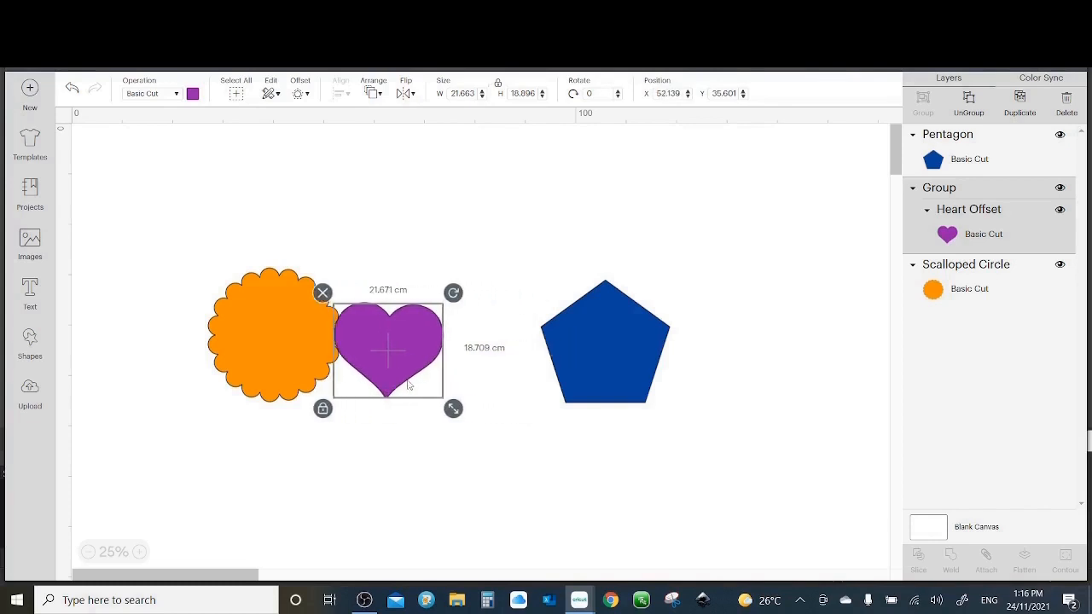
key("Right")
key("Right")
key("Right")
key("Right")
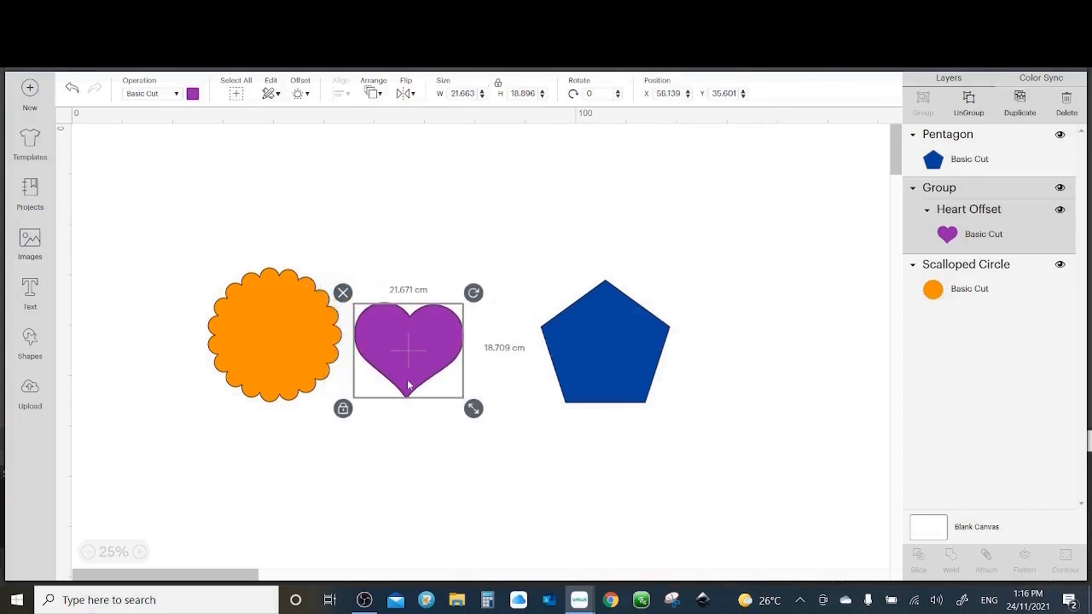
- Nudge the purple heart up in 1 cm increments to Y 23.601, then down to Y 37.601
key("Up")
key("Up")
key("Up")
key("Up")
key("Up")
key("Up")
key("Up")
key("Up")
key("Up")
key("Up")
key("Up")
key("Up")
key("Up")
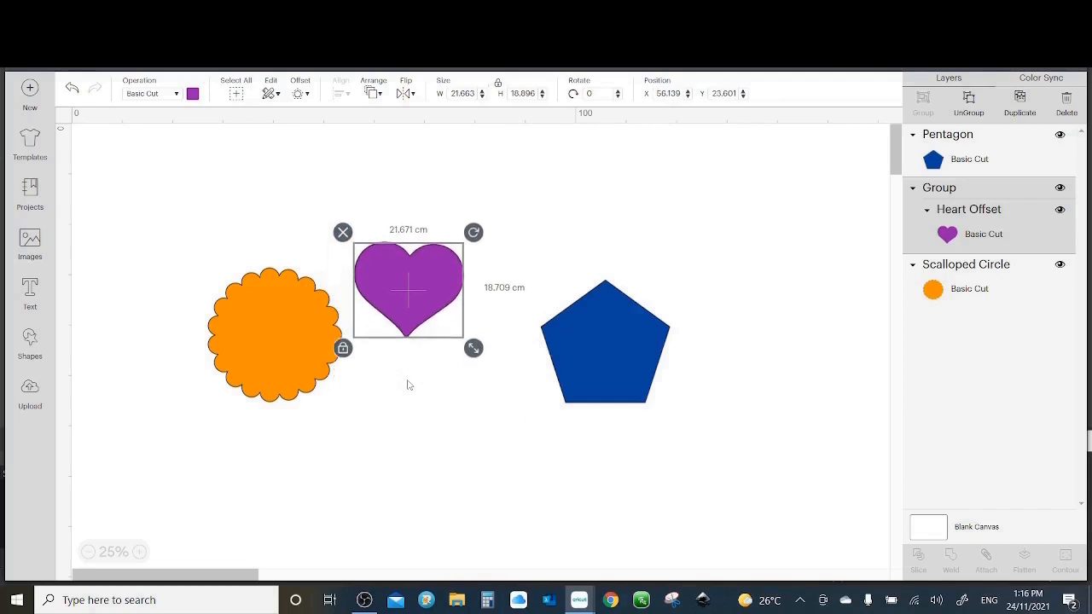
key("Down")
key("Down")
key("Down")
key("Down")
key("Down")
key("Down")
key("Down")
key("Down")
key("Down")
key("Down")
key("Down")
key("Down")
key("Down")
key("Down")
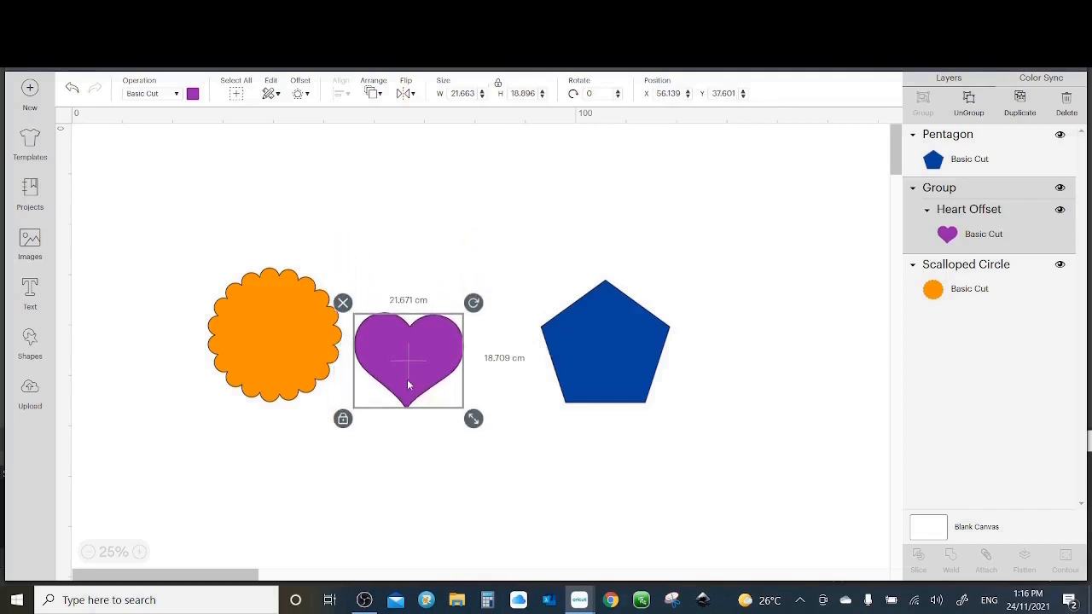
- Clear the selection, select the pentagon through its layer, then switch the selection to the purple heart
left_click(795, 250)
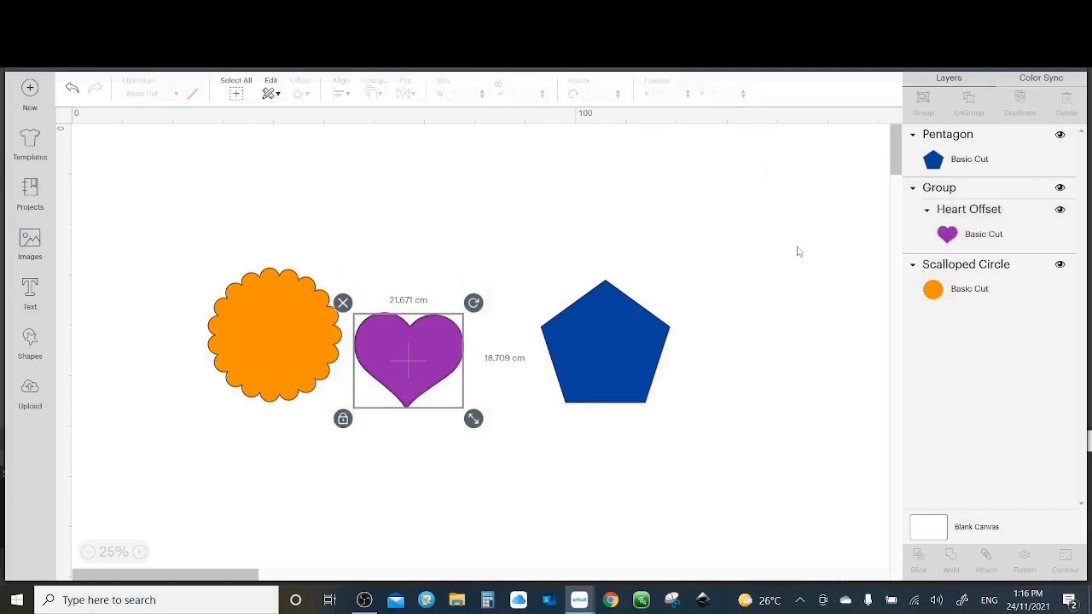
left_click(1010, 149)
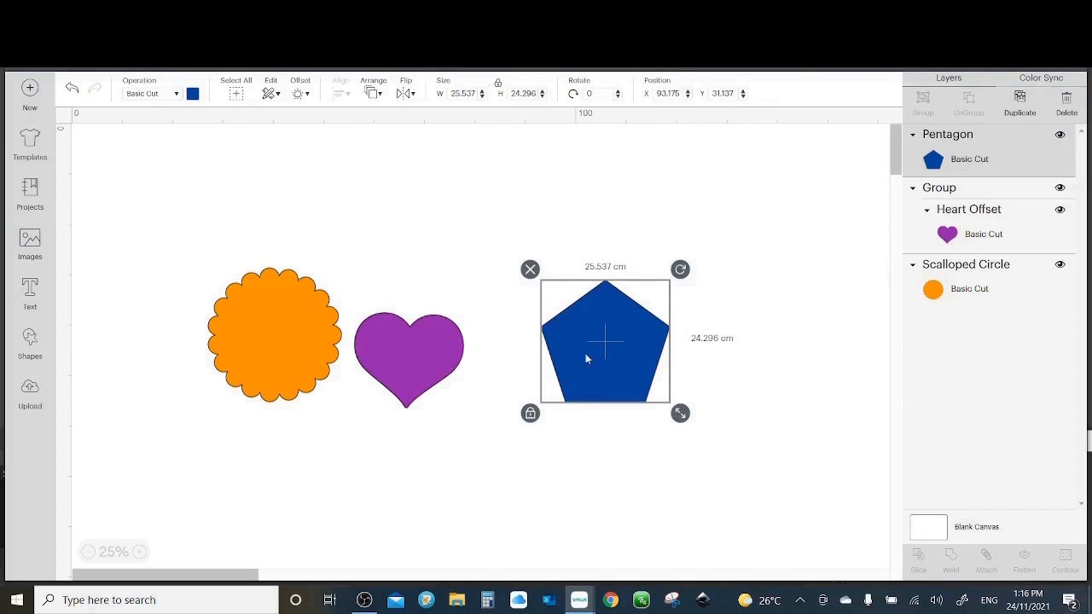
left_click(406, 380)
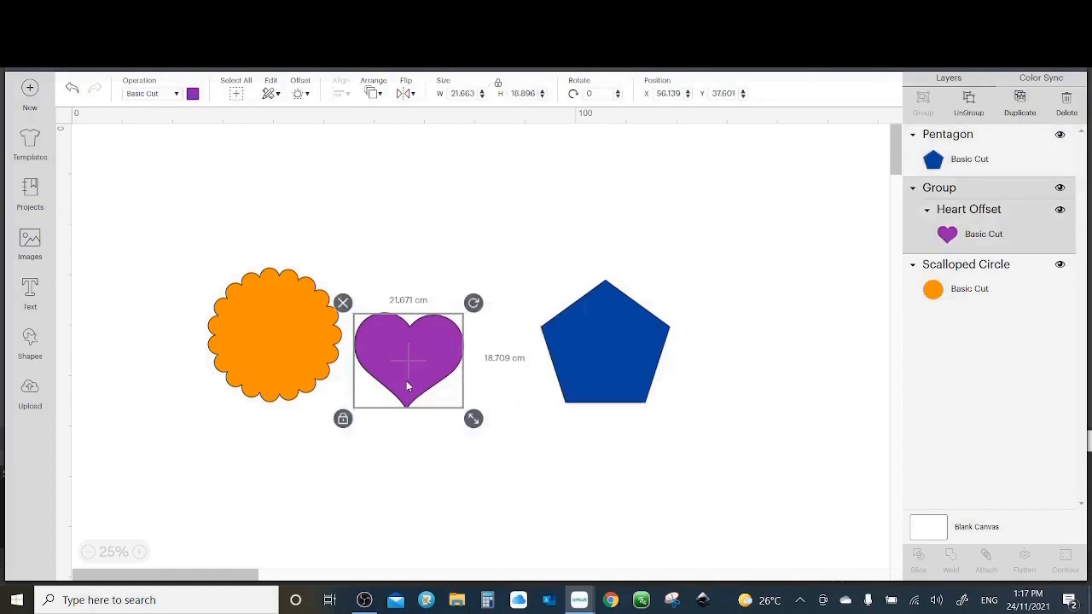
- Recolor the purple heart with the dark blue material color used by the pentagon, then select the pentagon
left_click(193, 94)
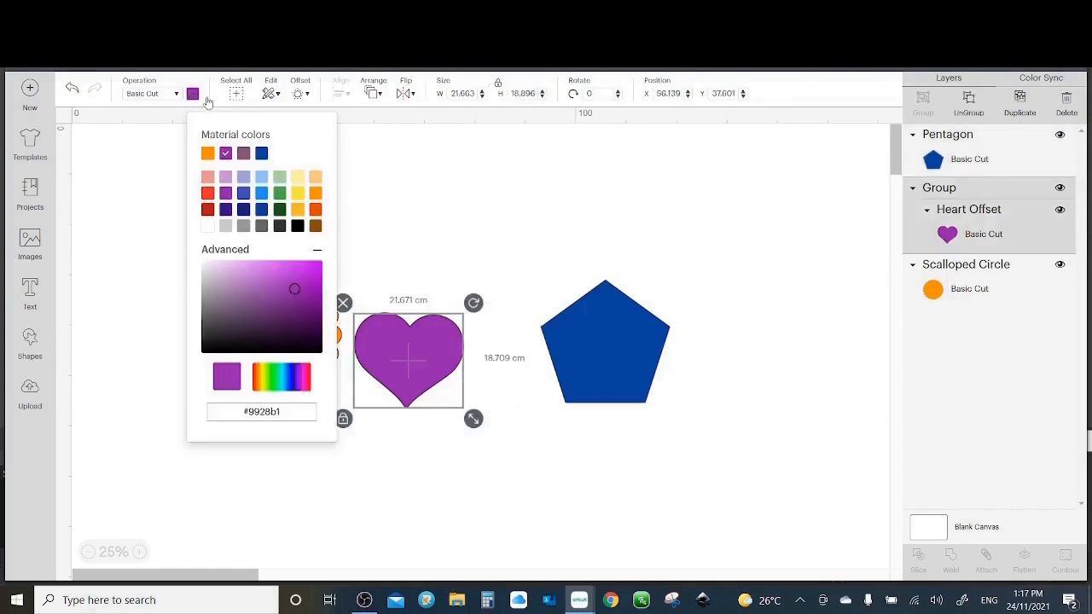
left_click(263, 156)
left_click(415, 238)
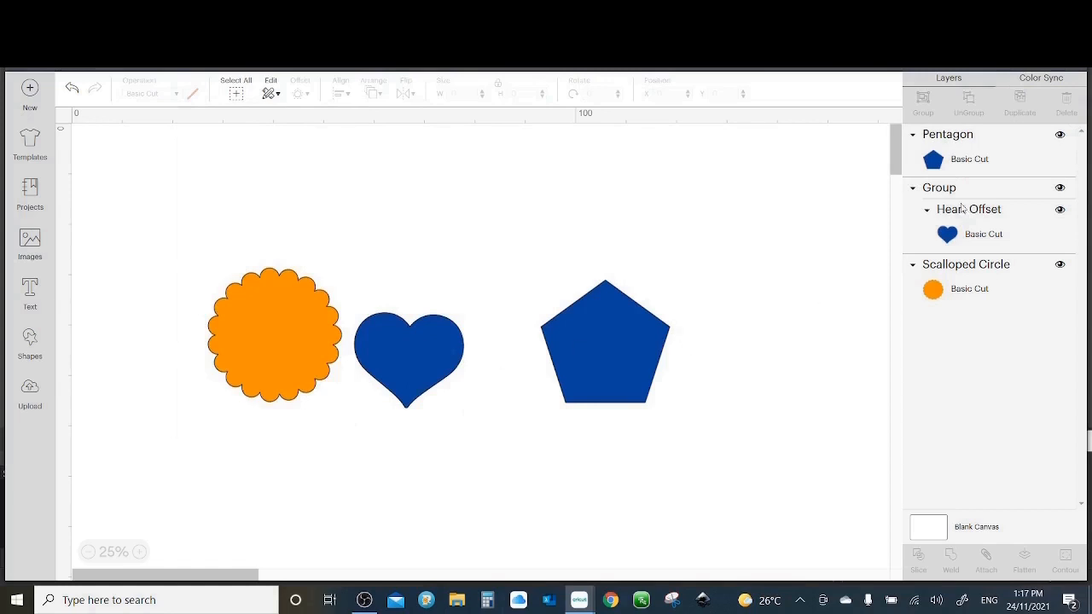
left_click(987, 146)
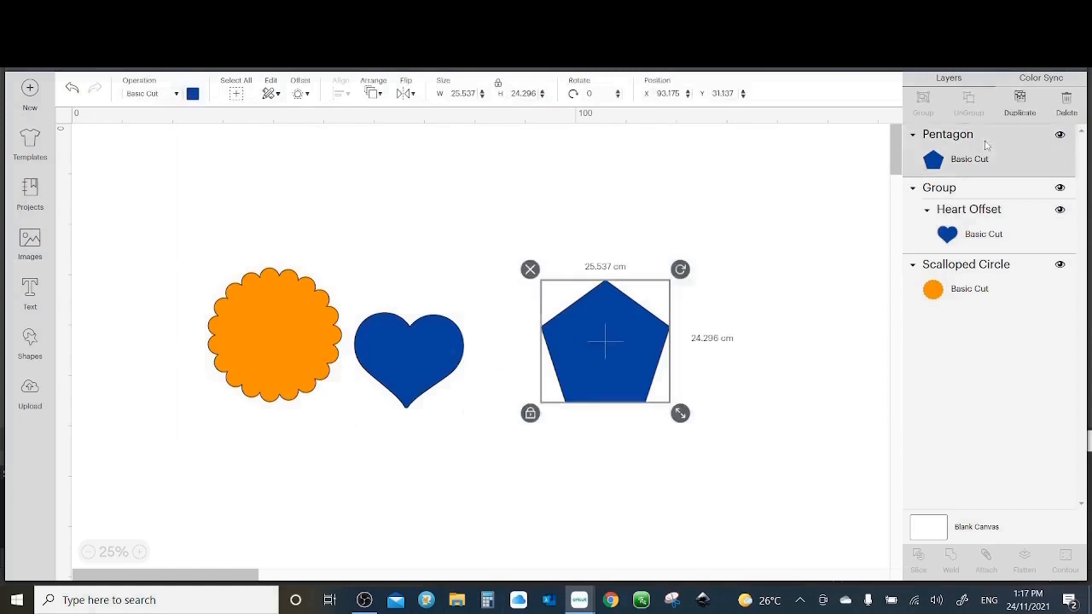
- Try syncing the orange scalloped circle to the blue color of the heart and pentagon with Color Sync, then undo it
left_click(1041, 79)
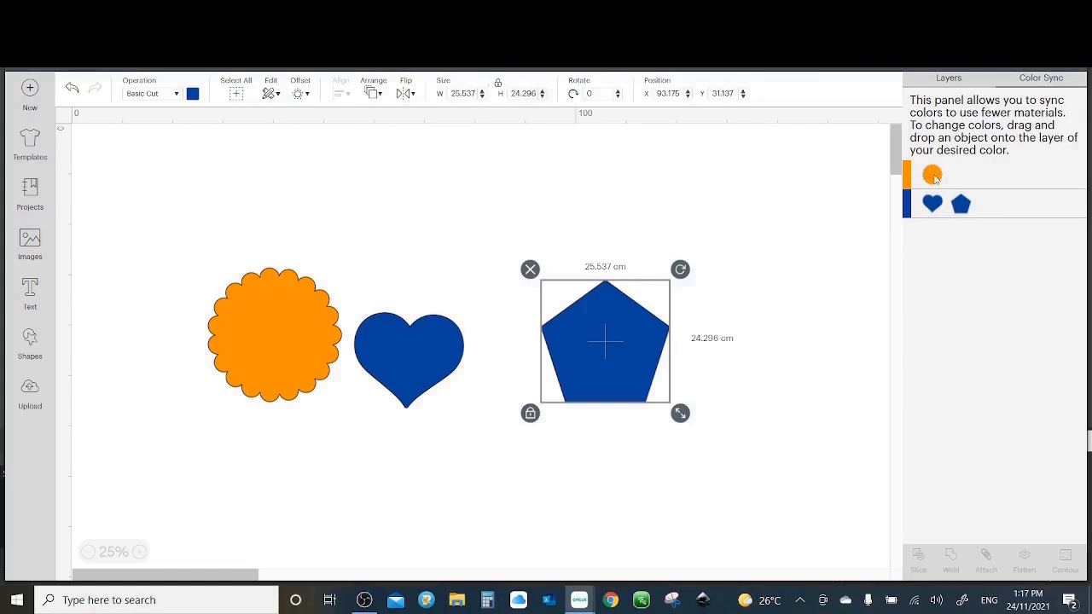
left_click_drag(933, 176, 935, 208)
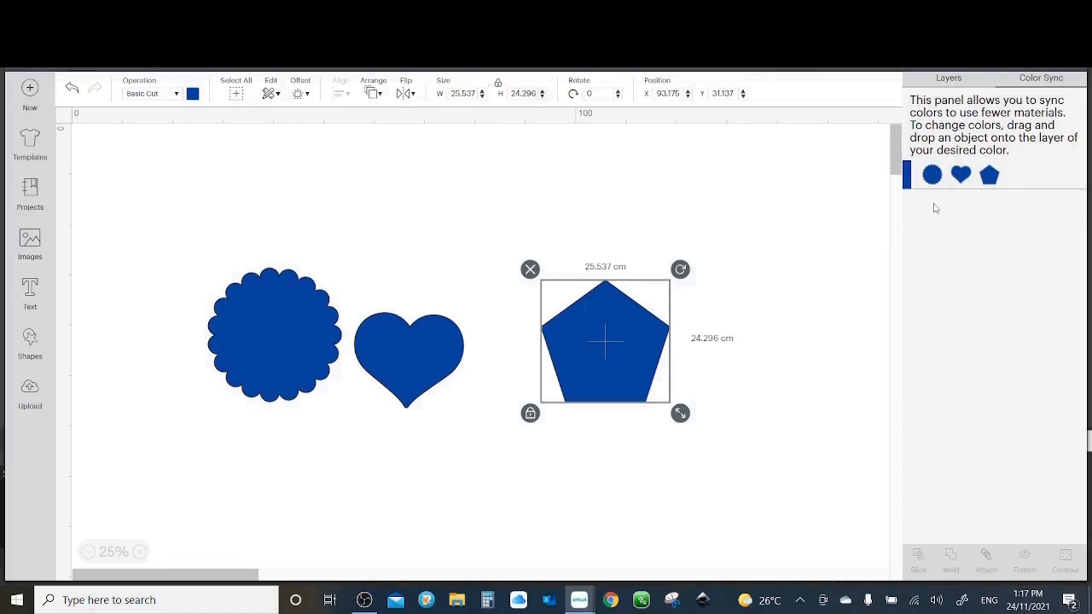
left_click(73, 90)
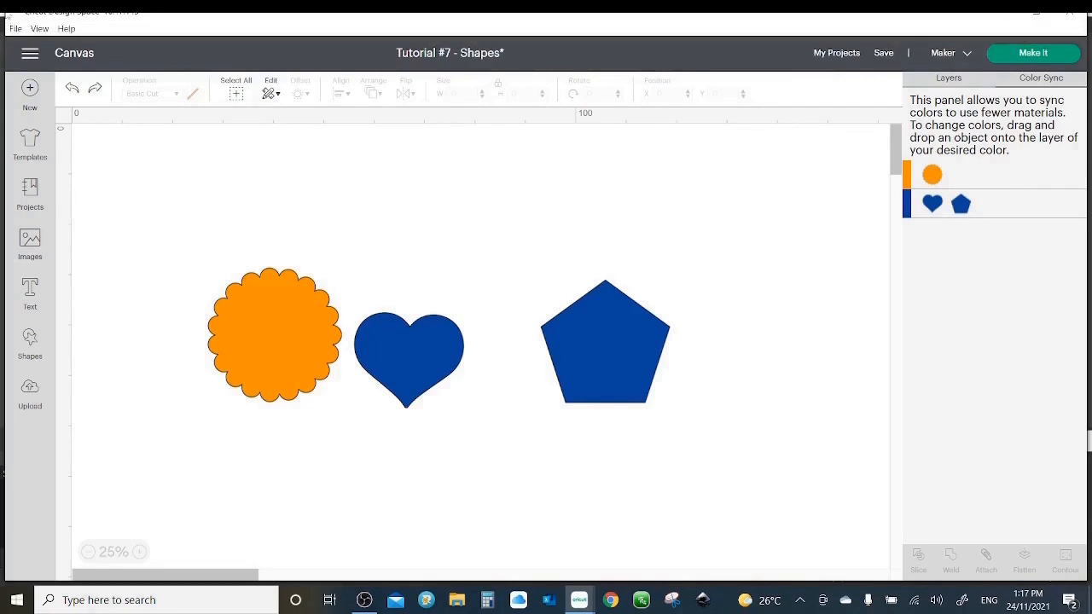
- Review the application's window, reload and full-screen commands, then toggle full screen
left_click(16, 30)
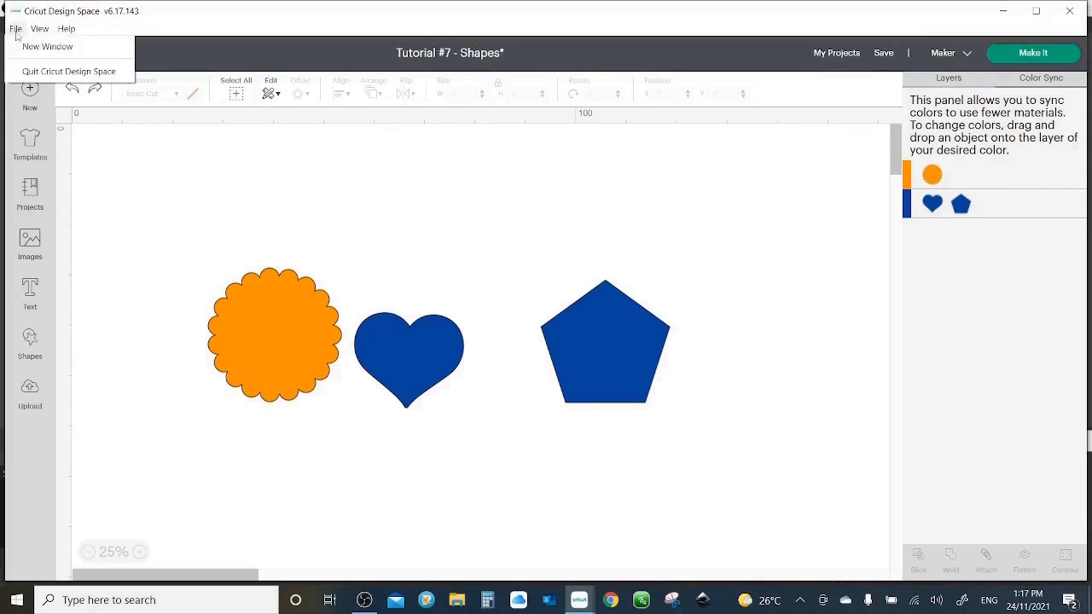
mouse_move(35, 34)
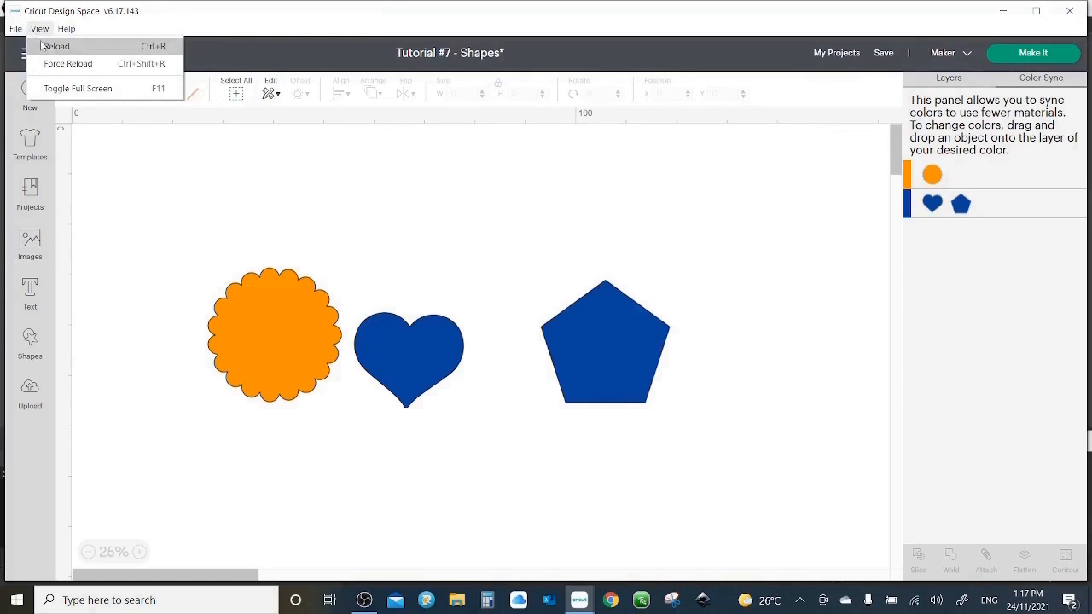
key("F11")
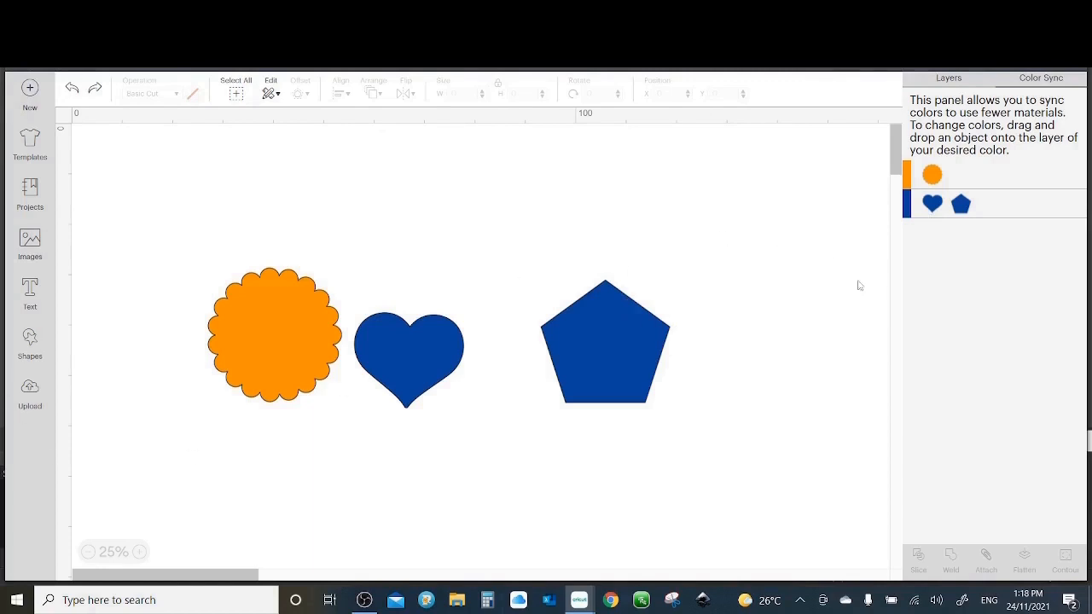
- Return from Color Sync to the layer list and draw a selection box across the shapes on the canvas
left_click(960, 89)
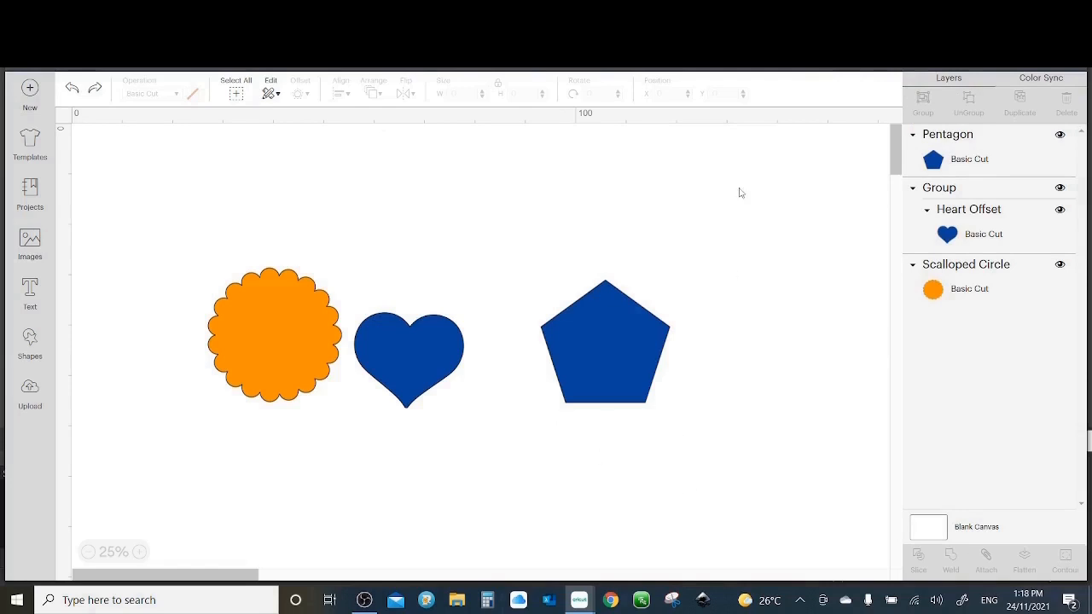
left_click_drag(693, 280, 182, 483)
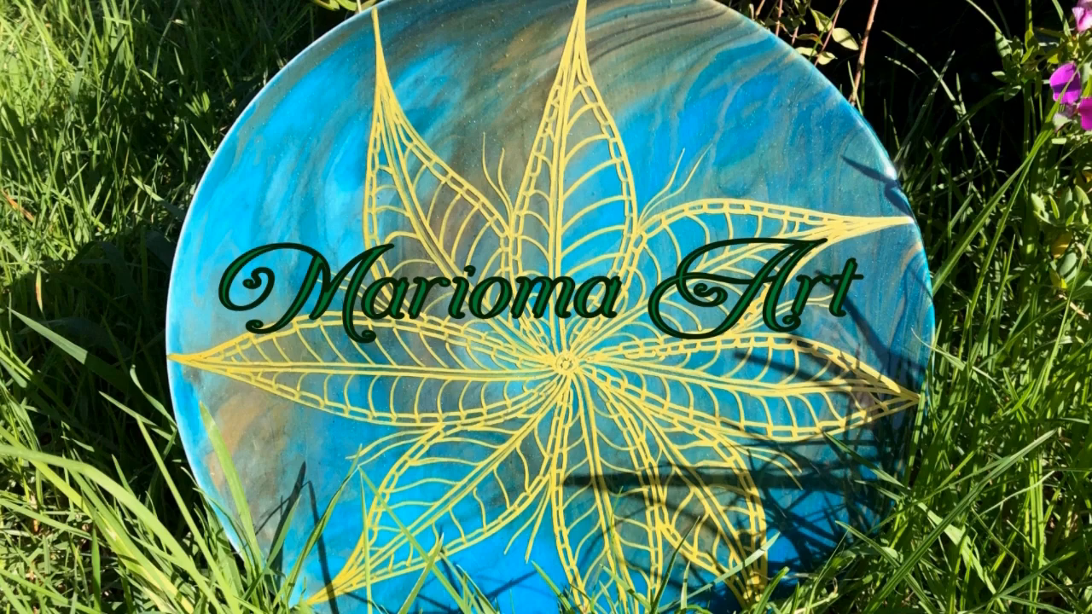